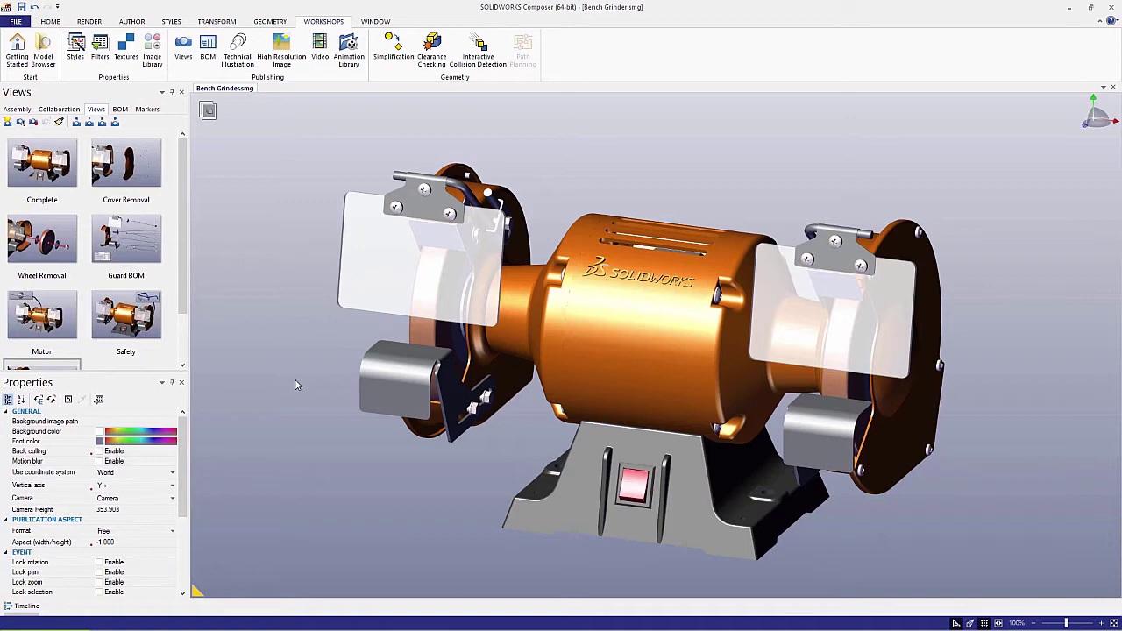
Step: Save Bench Grinder.smg over the existing file, allowing Digger, Loading on demand and BOM rights
click(19, 22)
click(28, 168)
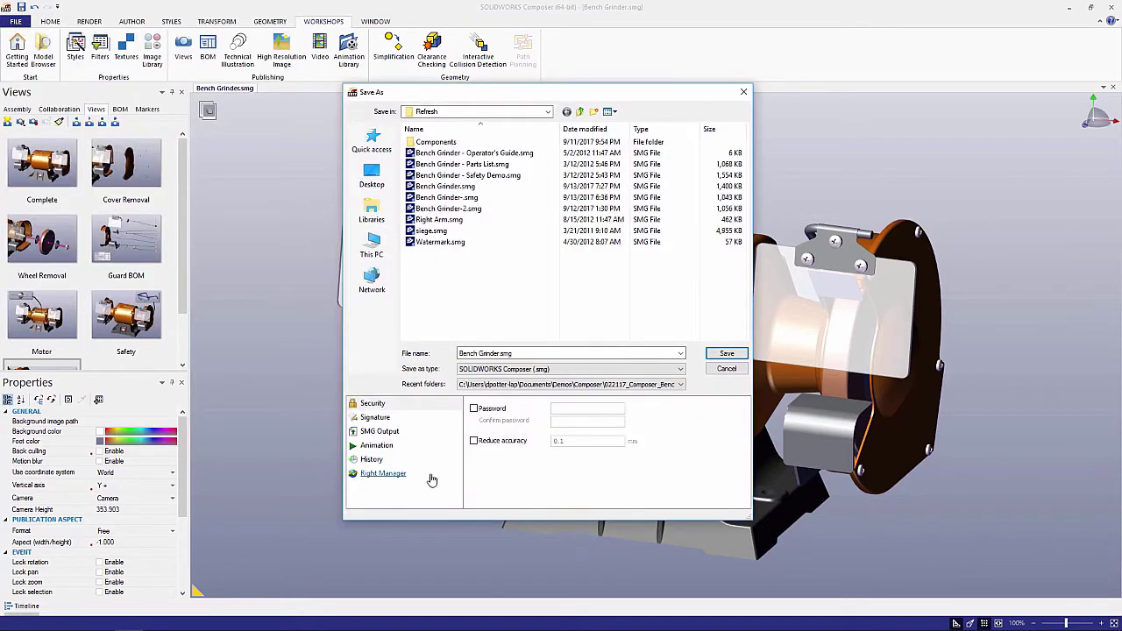
click(406, 476)
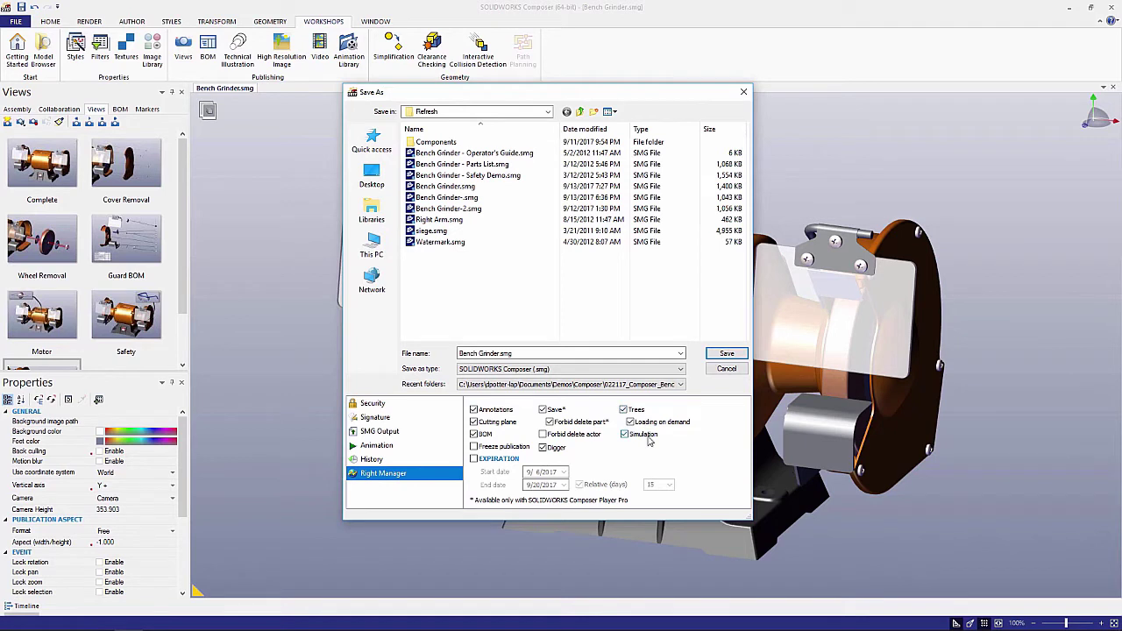
click(547, 449)
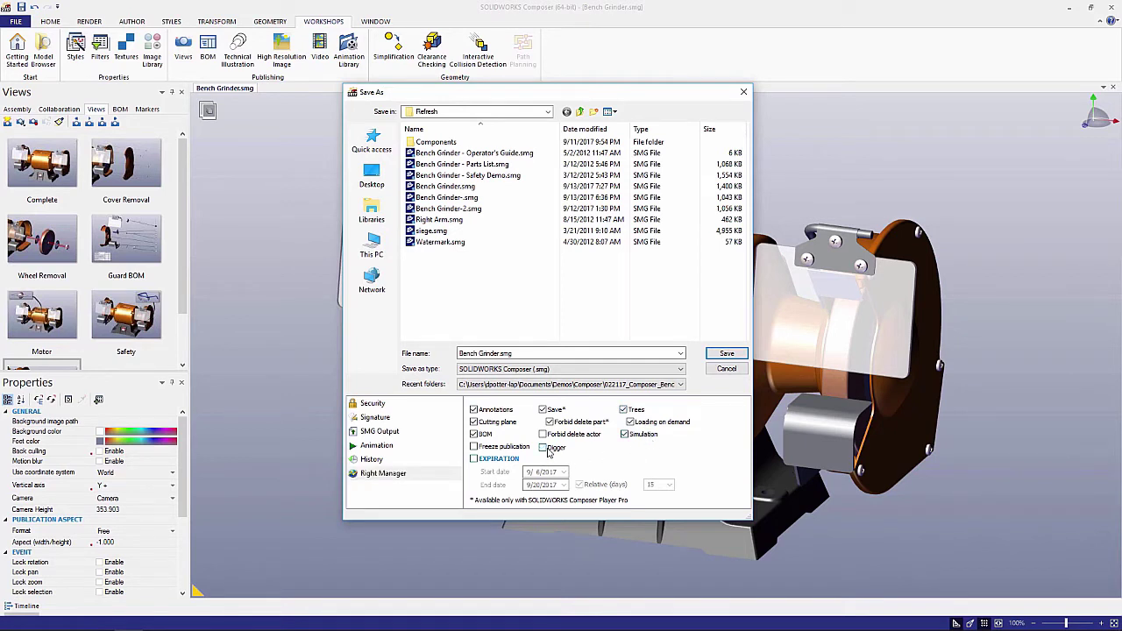
click(545, 449)
click(632, 423)
click(476, 435)
click(721, 355)
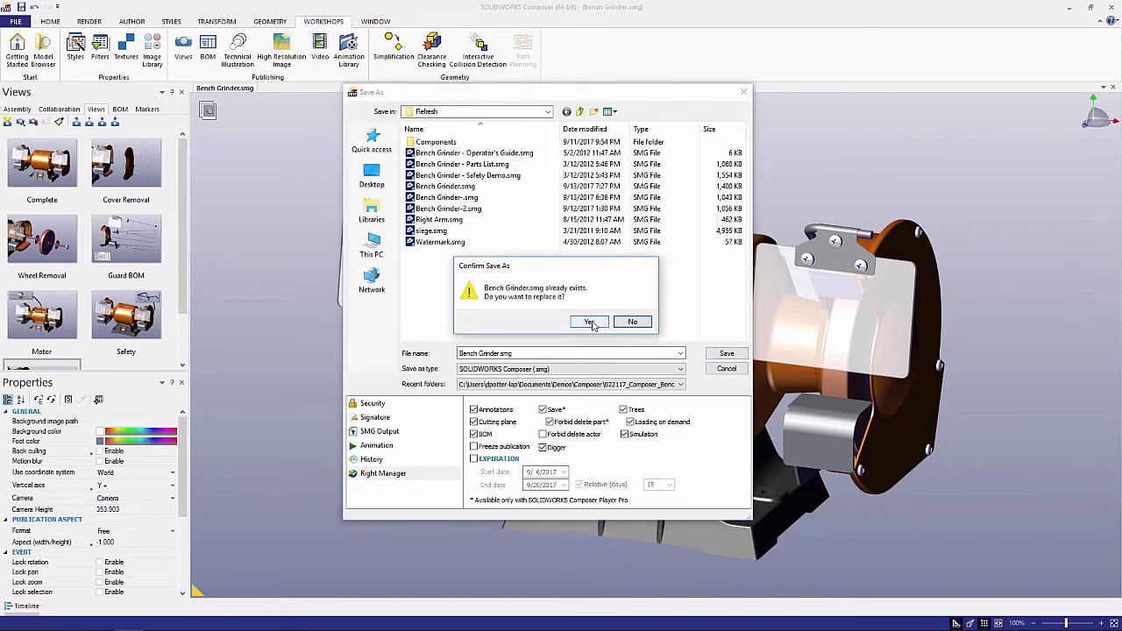
click(586, 322)
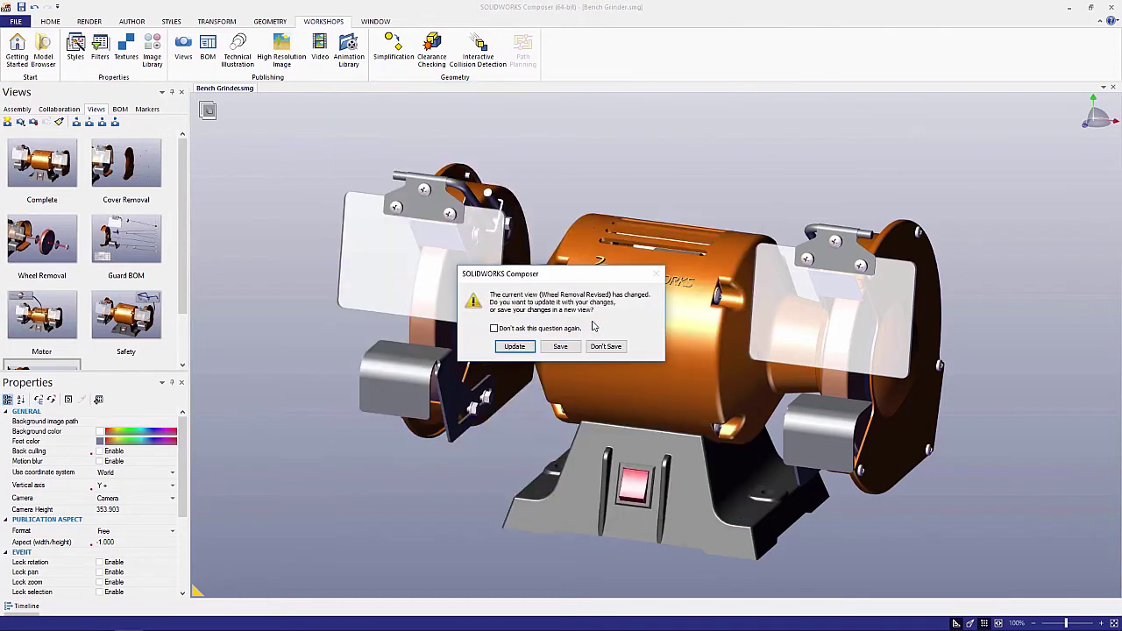
Step: Update the changed Wheel Removal Revised view and temporarily hide the motor cover
click(516, 346)
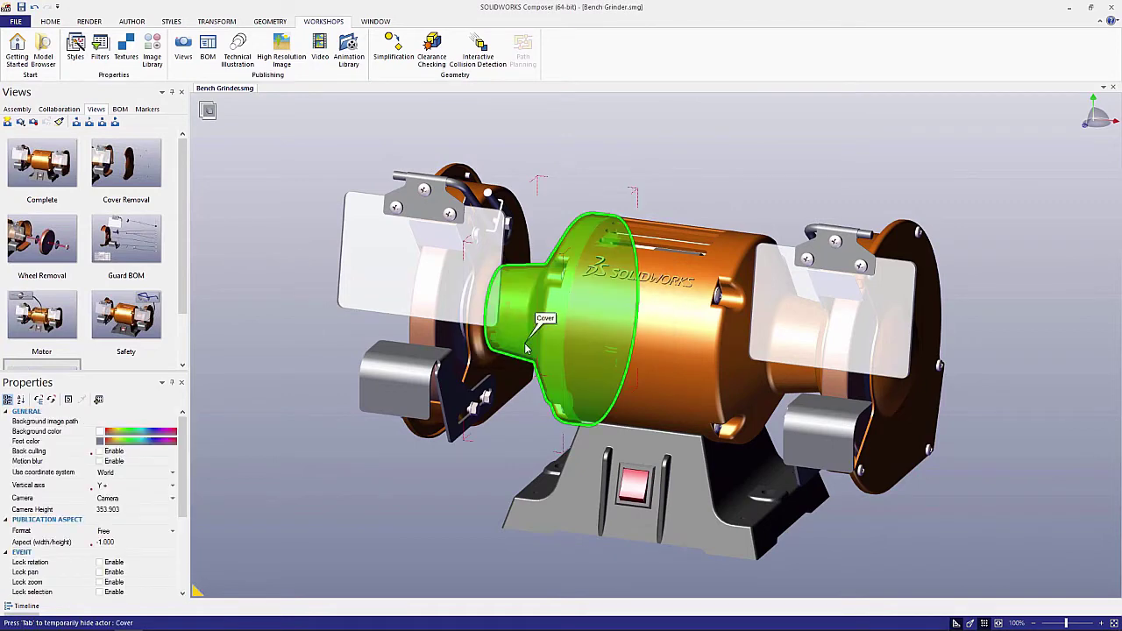
key(Tab)
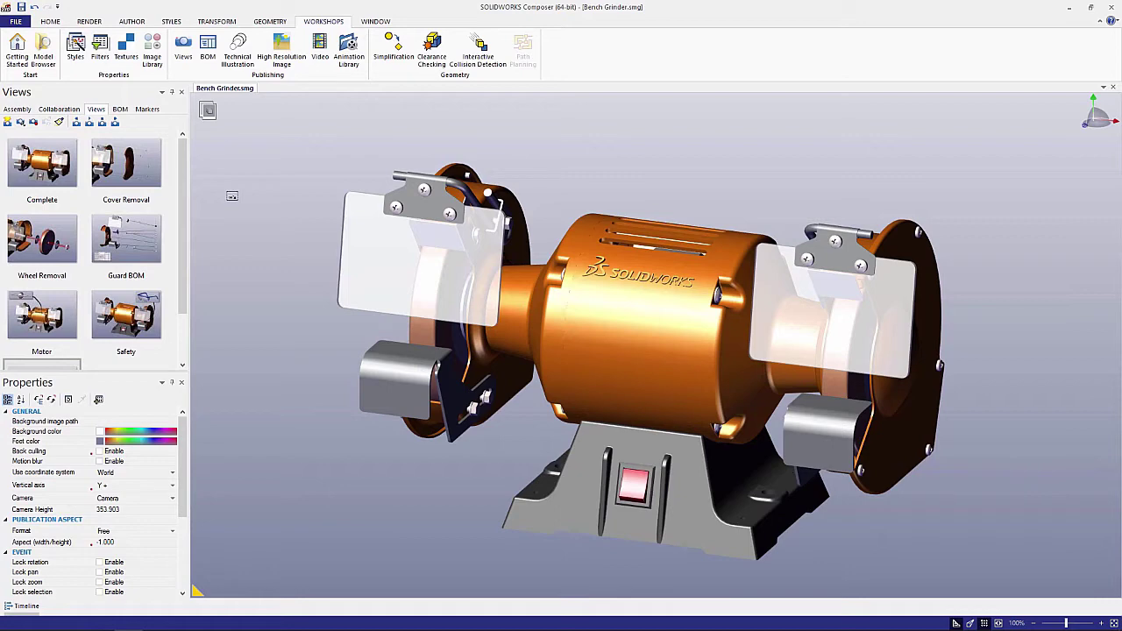
Step: Export one 300 dpi high-resolution JPG per view, named by view, after computing file size
click(282, 53)
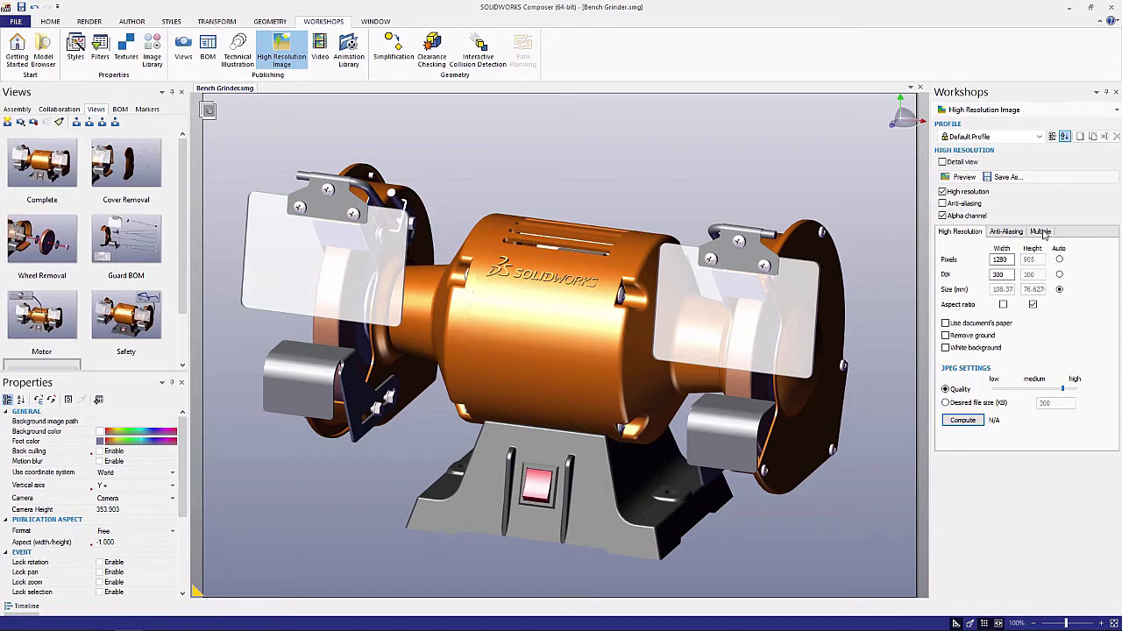
click(1041, 232)
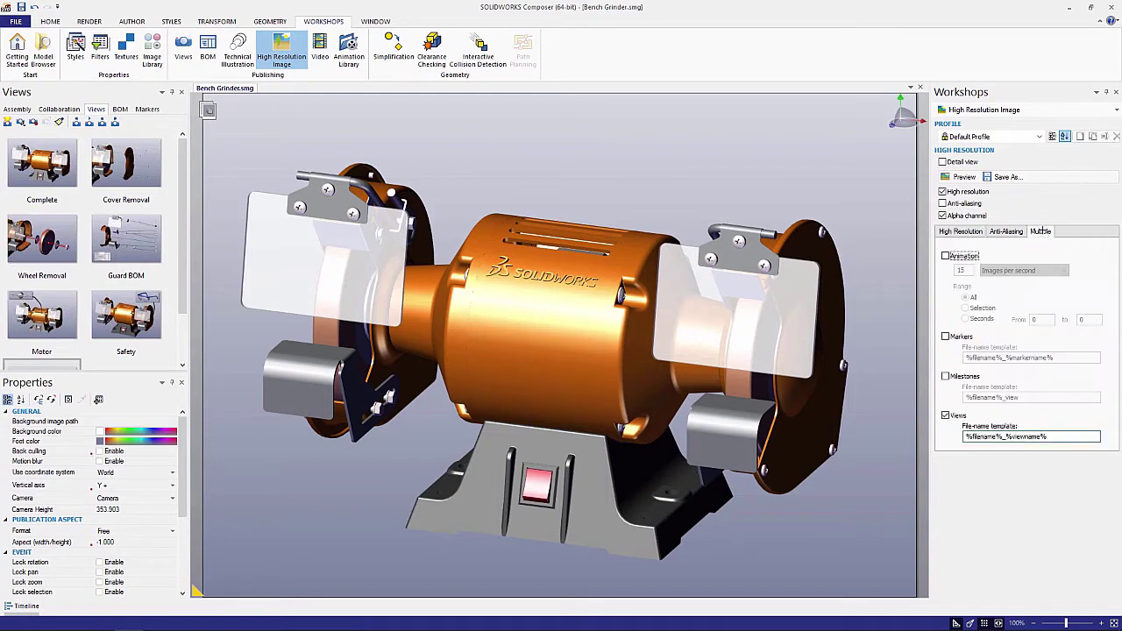
click(947, 415)
click(947, 417)
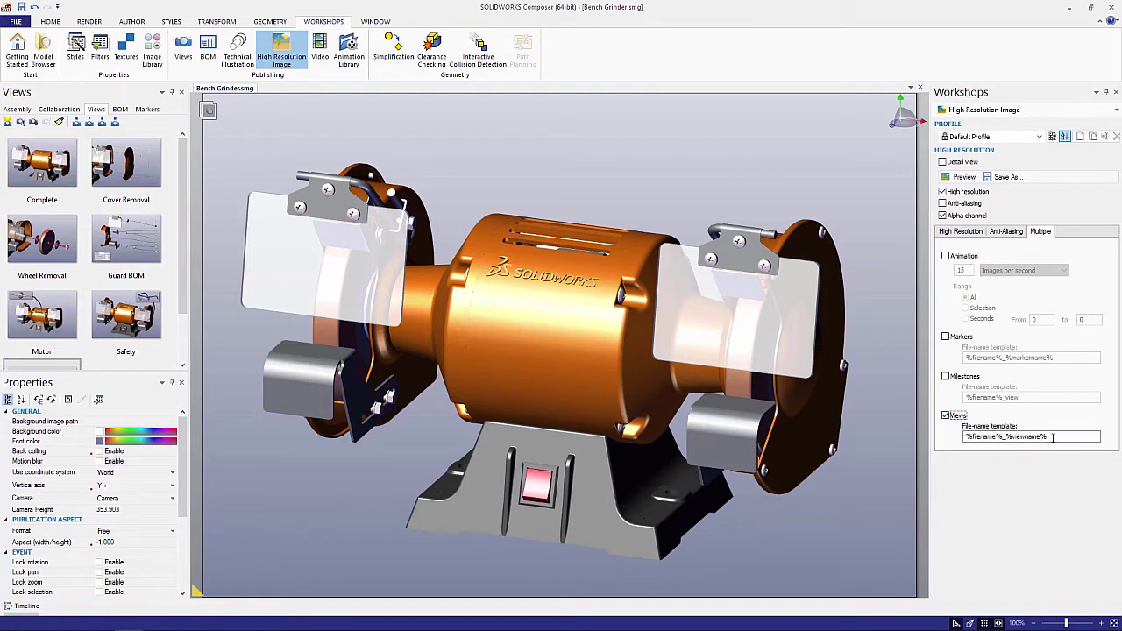
drag(1053, 437, 964, 445)
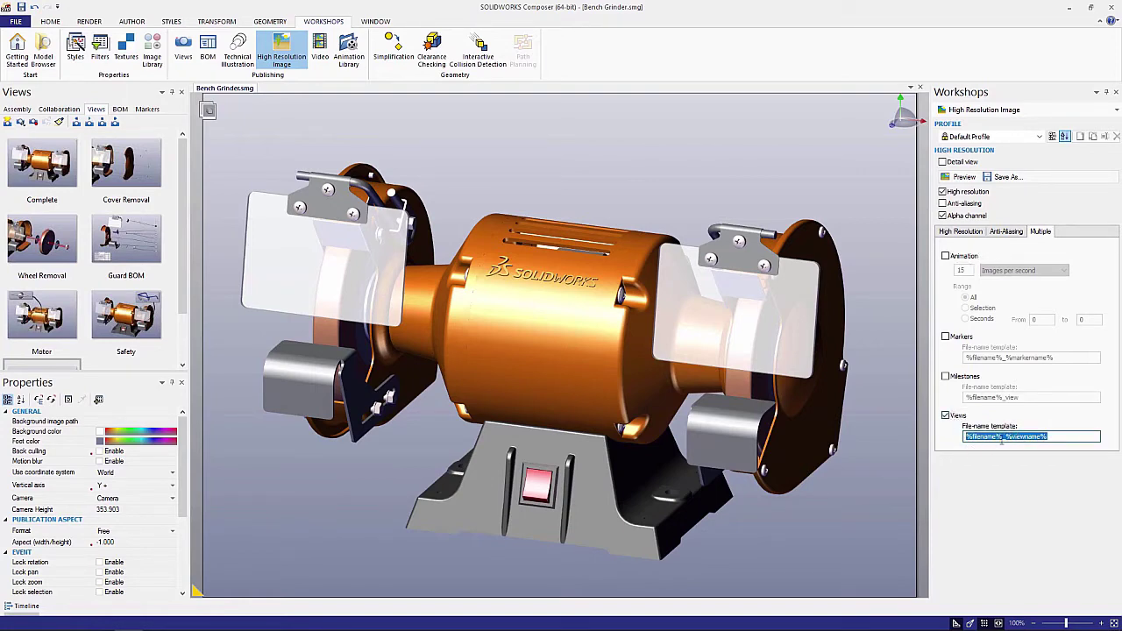
click(960, 232)
click(1008, 274)
drag(1012, 274, 986, 277)
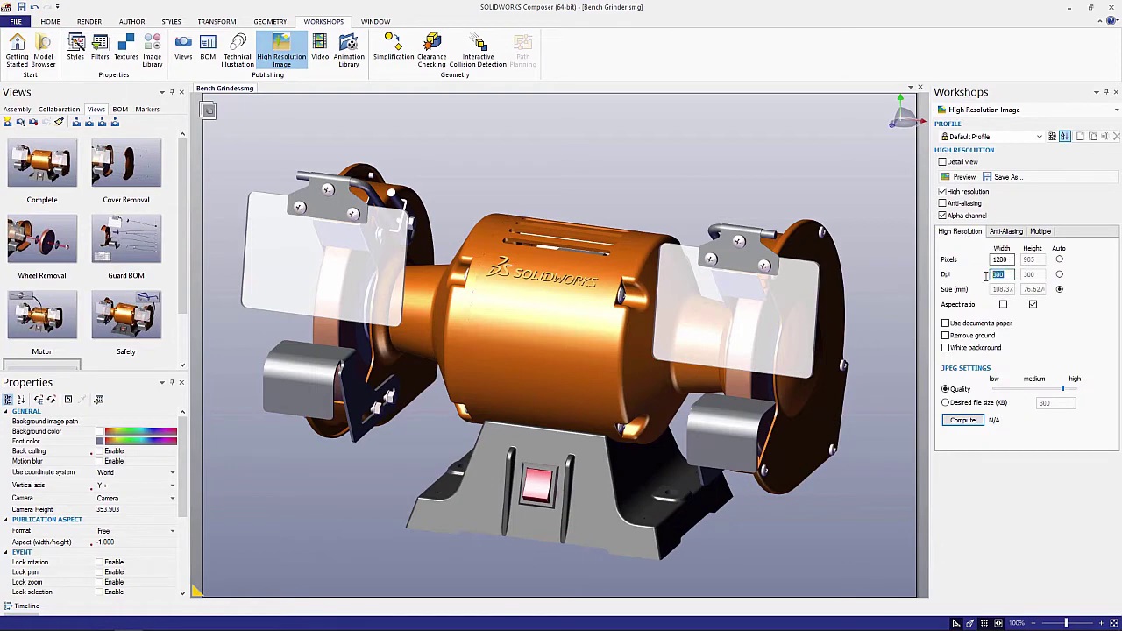
click(960, 421)
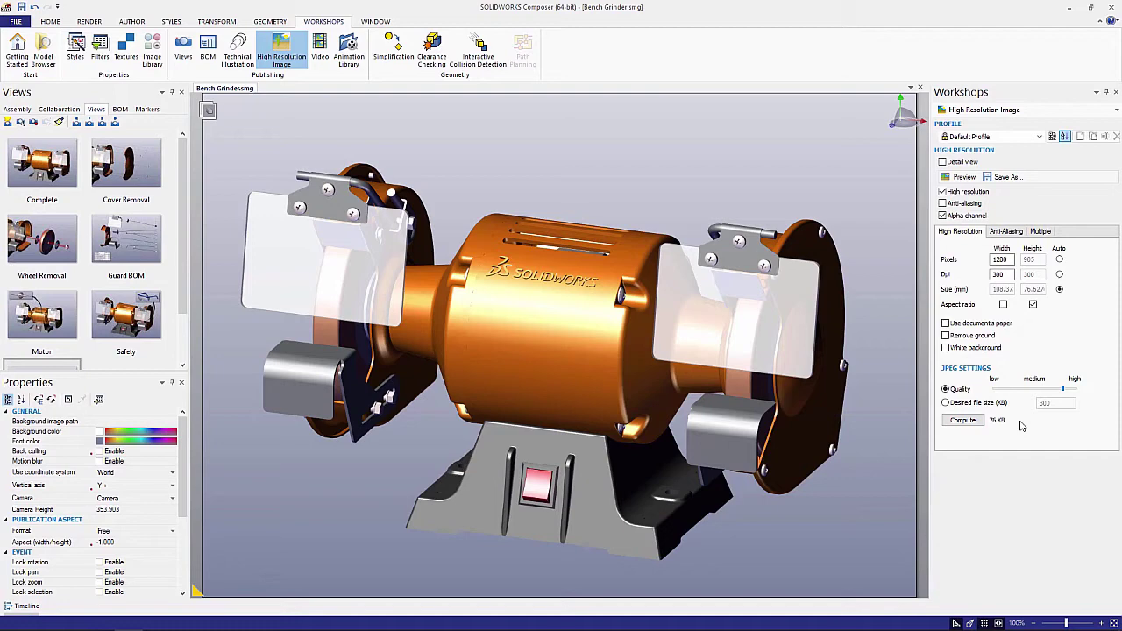
click(1008, 178)
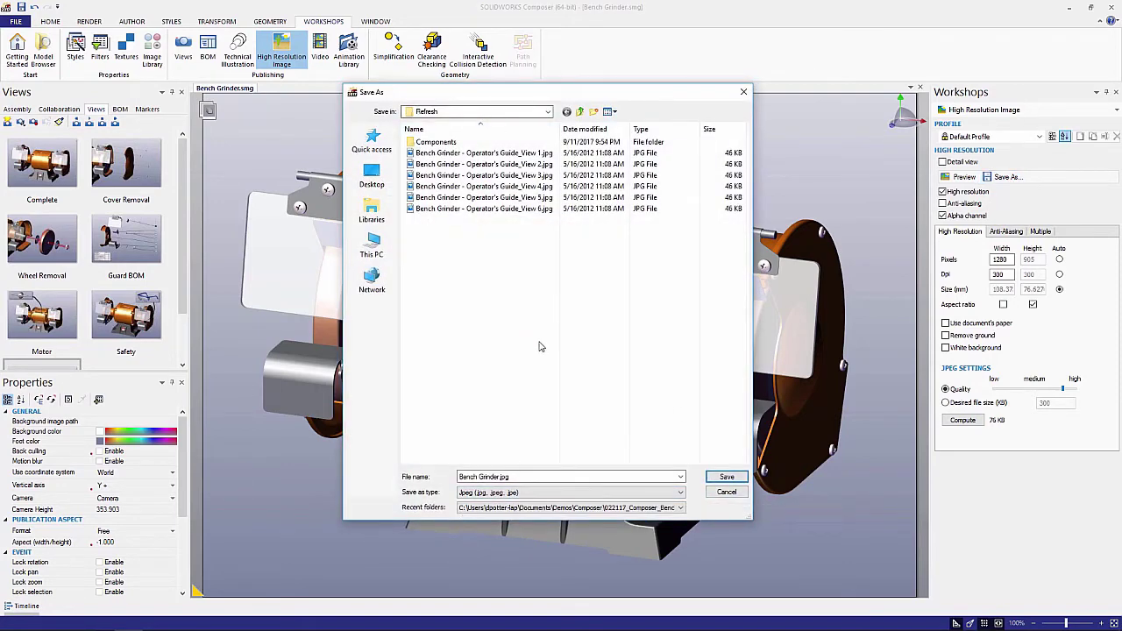
click(727, 478)
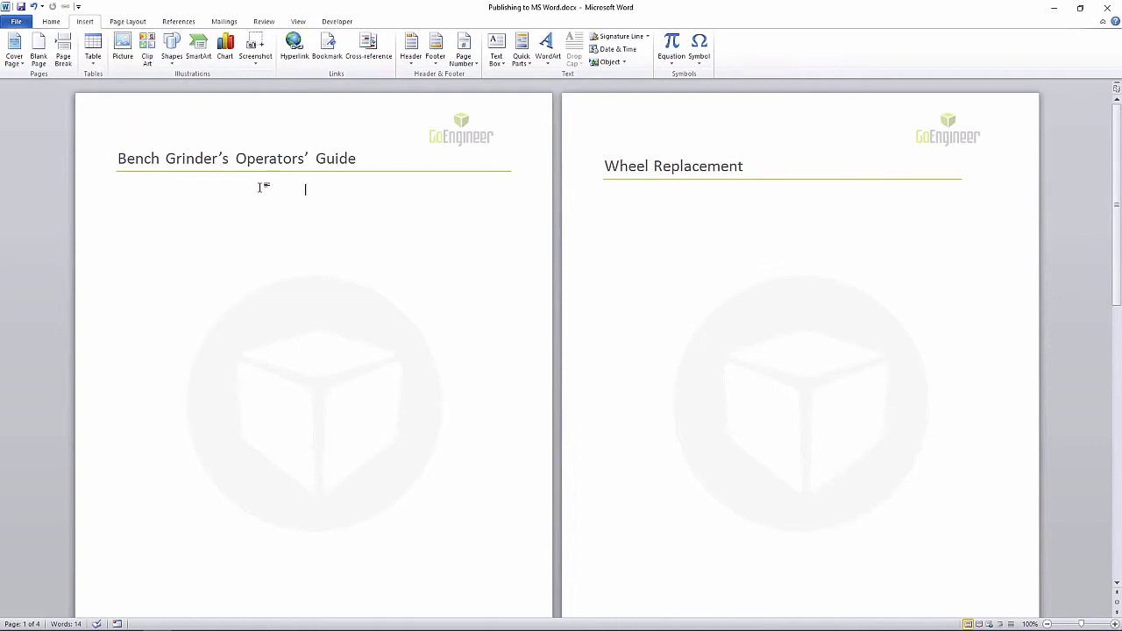
Step: Insert and link Bench Grinder_Complete.jpg under the title, enlarged to 6.72" by 4.75"
click(134, 55)
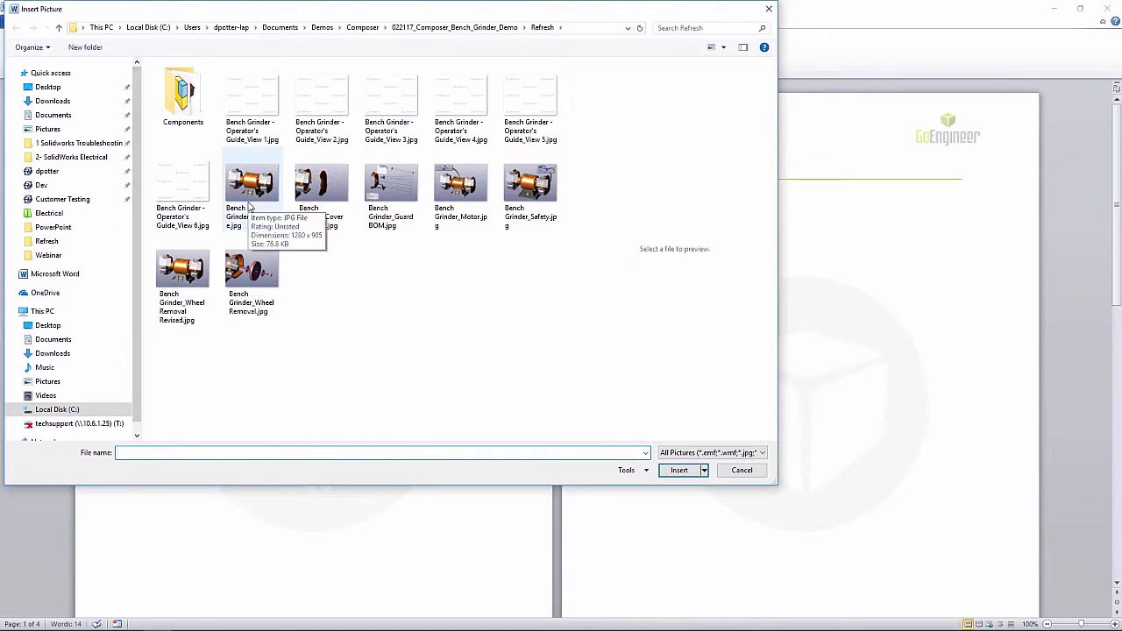
click(250, 205)
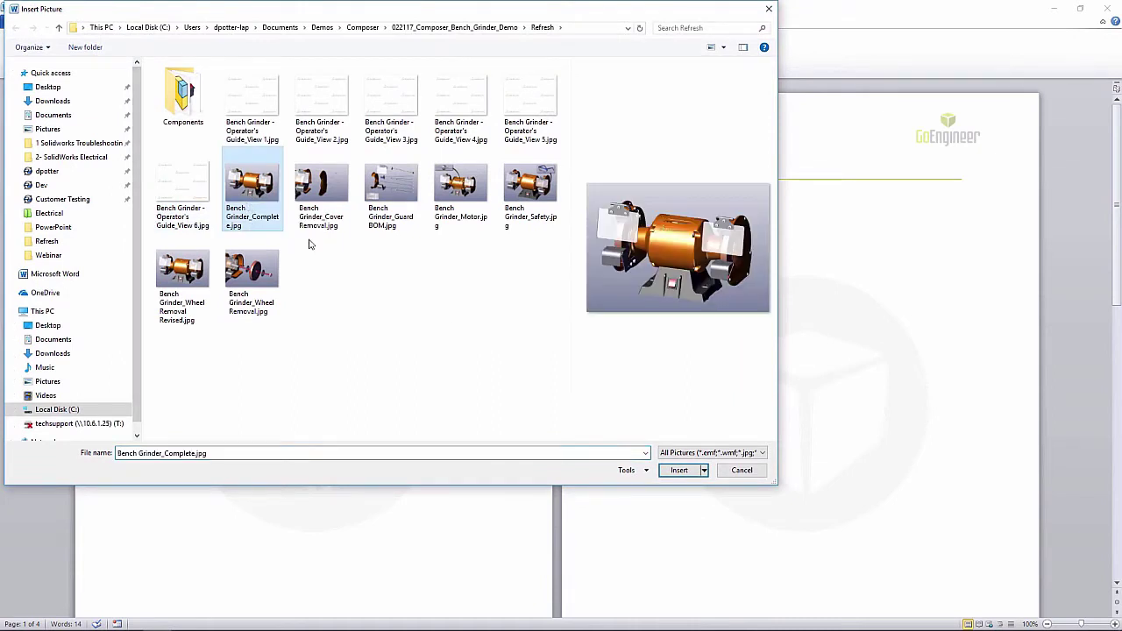
click(705, 470)
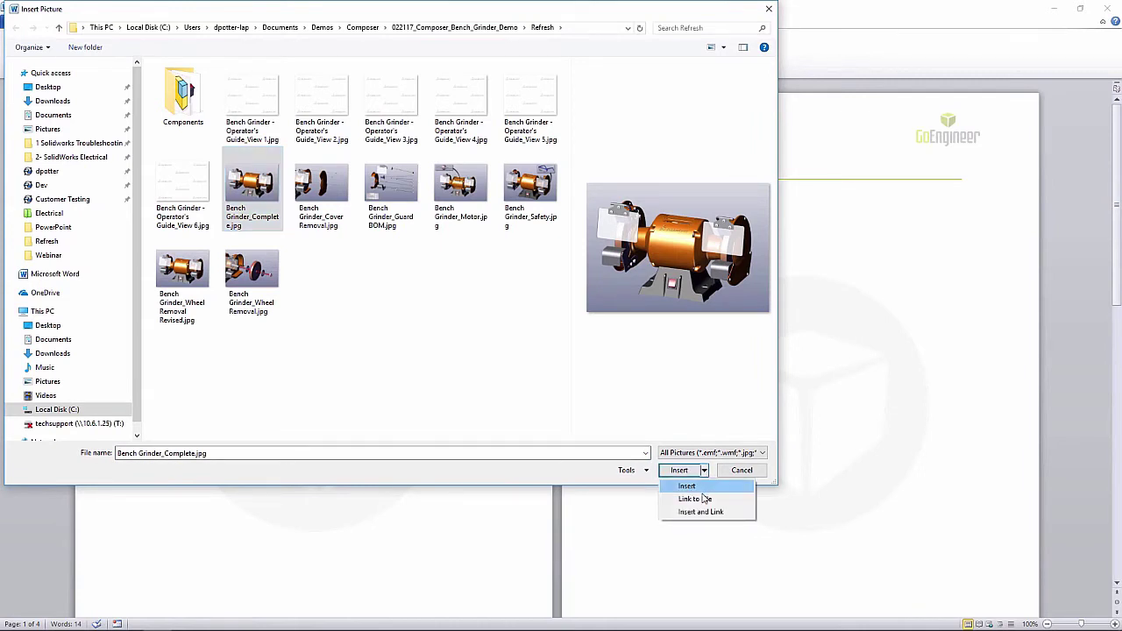
click(701, 512)
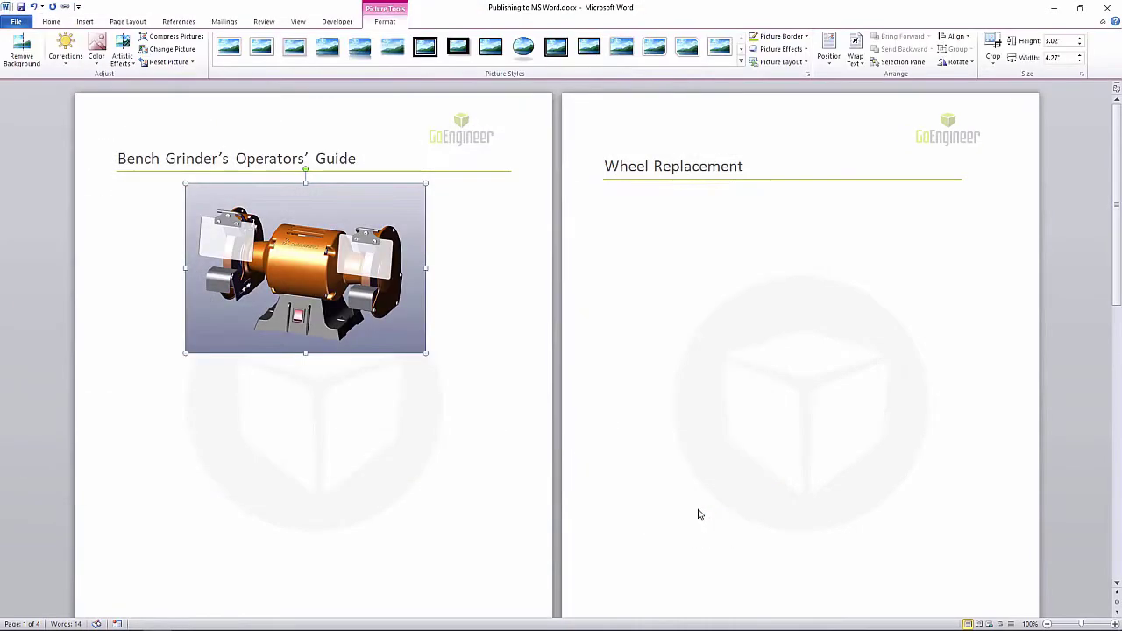
drag(424, 354, 496, 450)
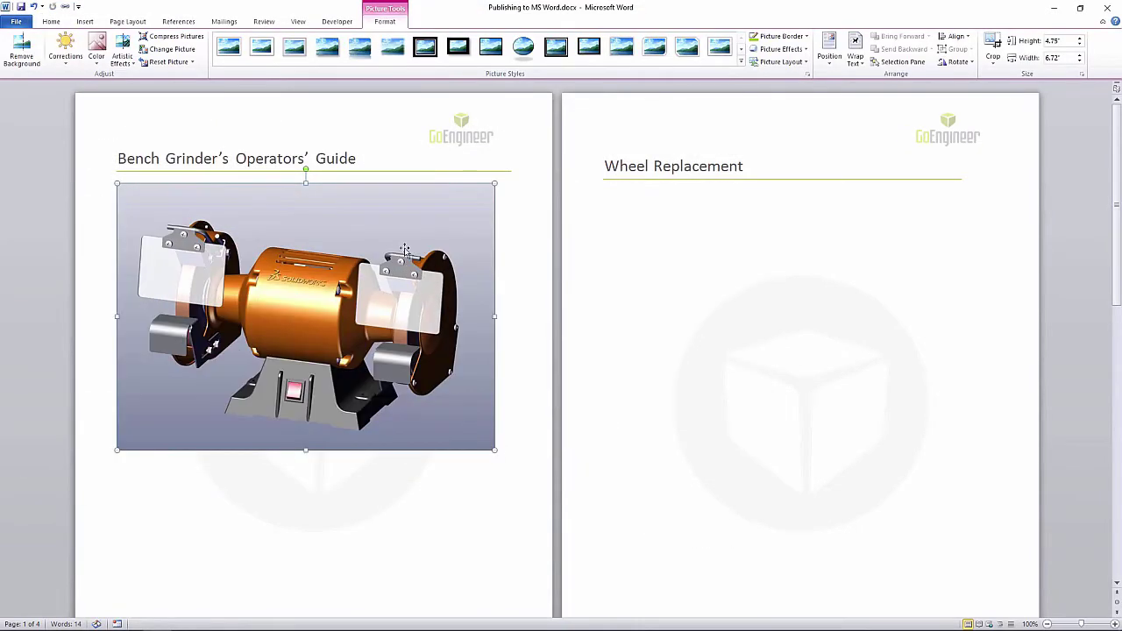
click(112, 193)
key(Return)
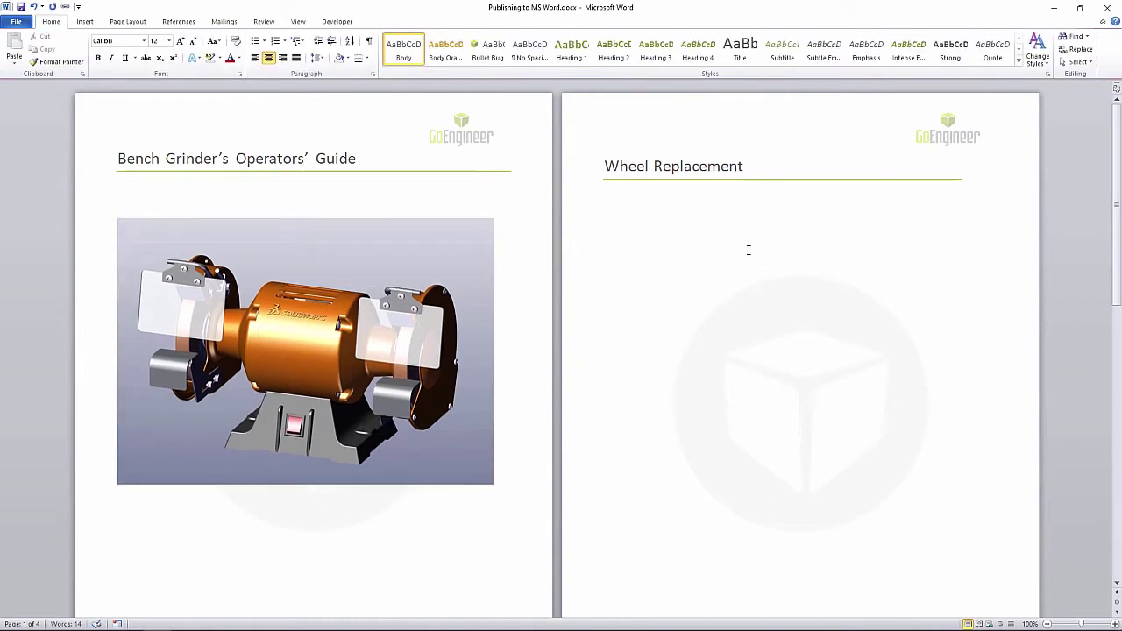
Step: Below the Wheel Replacement heading, insert and link Bench Grinder_Cover Removal.jpg, enlarged to 5.29" by 3.74"
click(777, 258)
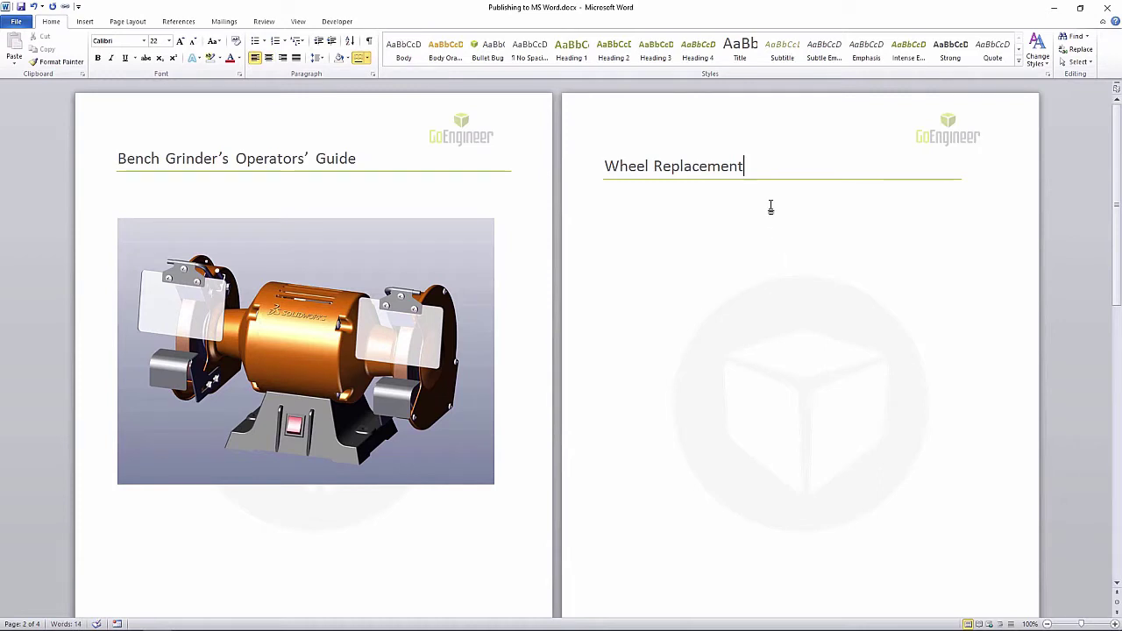
key(Return)
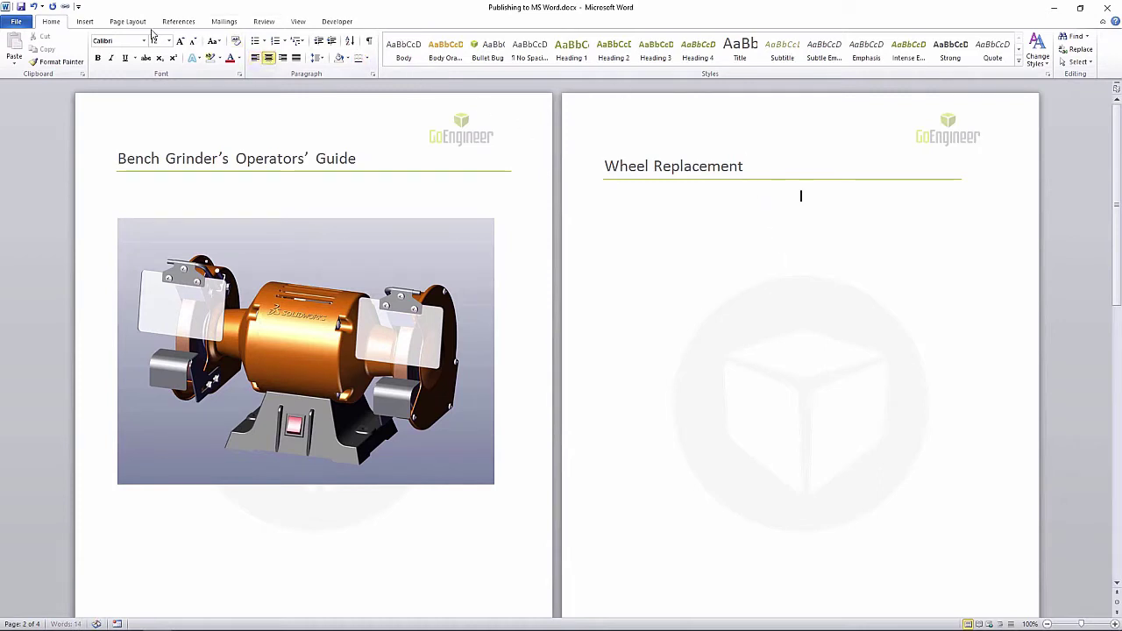
click(85, 21)
click(122, 45)
click(316, 180)
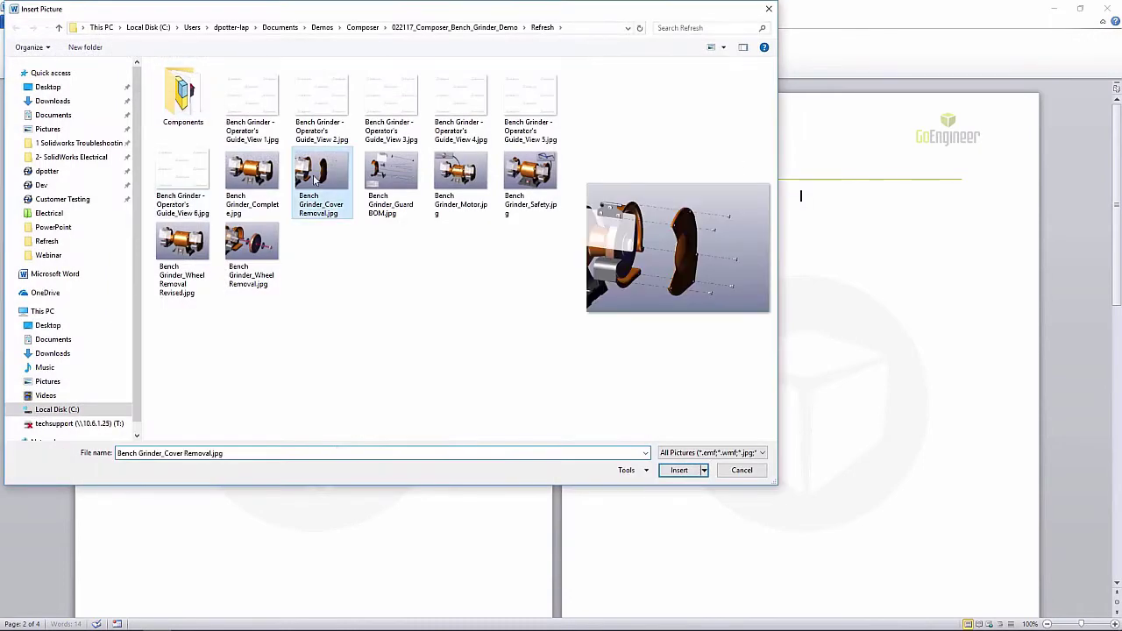
click(703, 471)
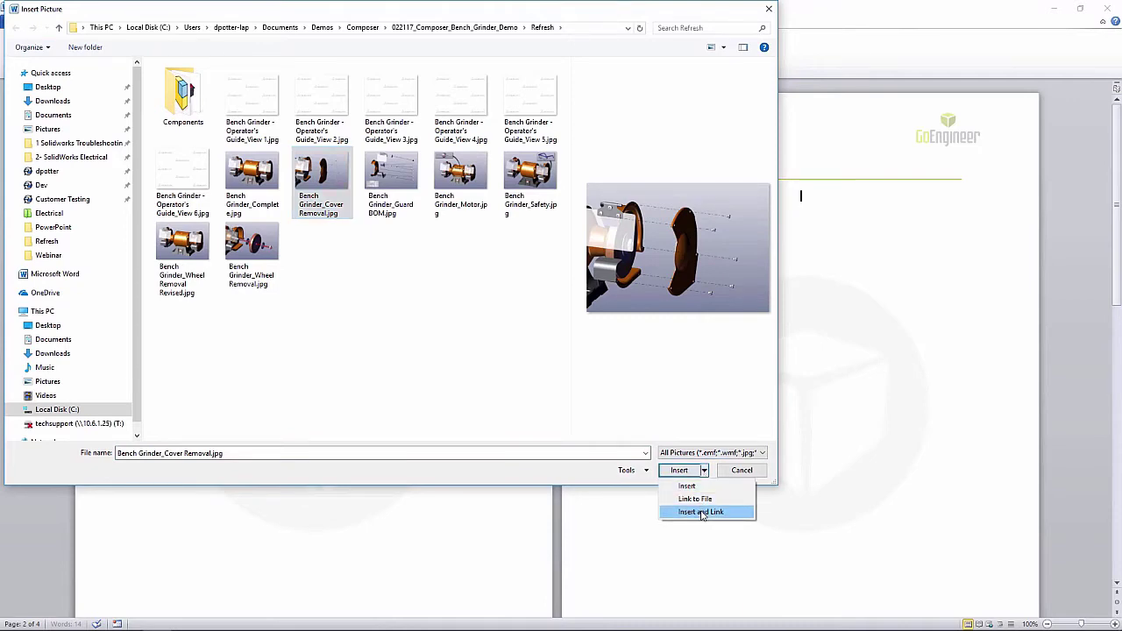
click(702, 512)
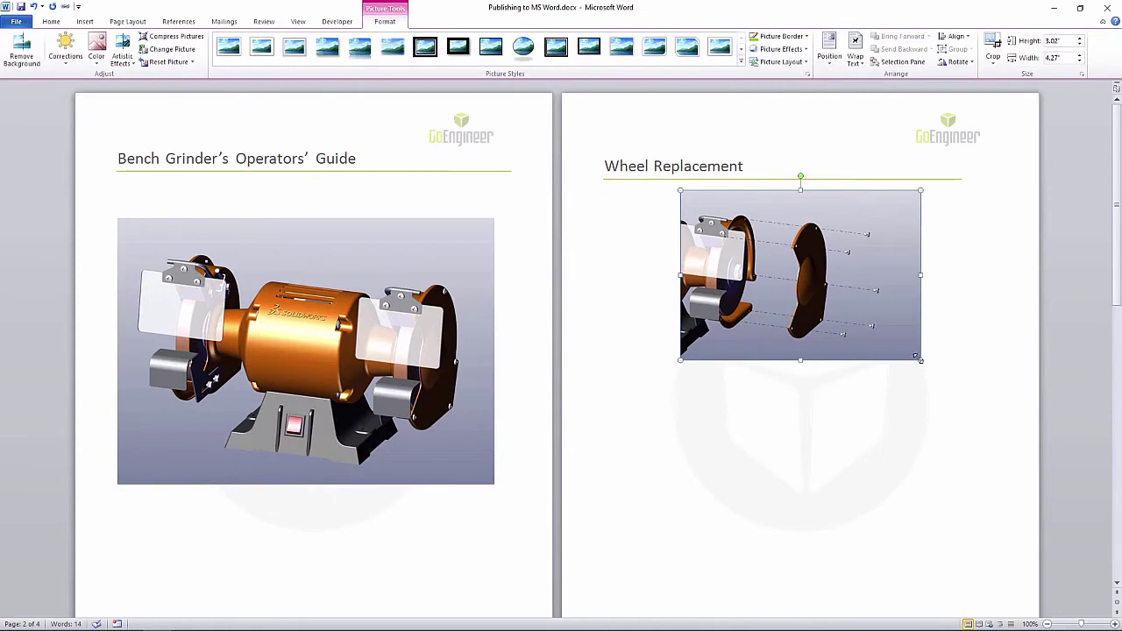
drag(916, 357, 944, 399)
click(963, 388)
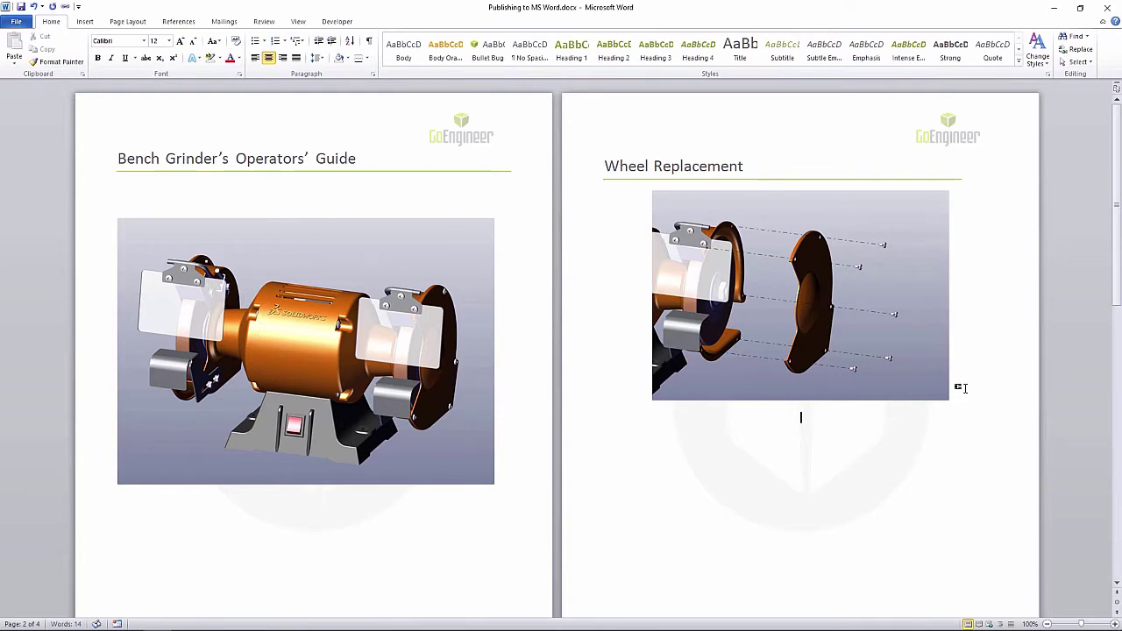
Step: Insert and link Bench Grinder_Wheel Removal.jpg beneath it, sized 3.75" by 5.3"
click(84, 23)
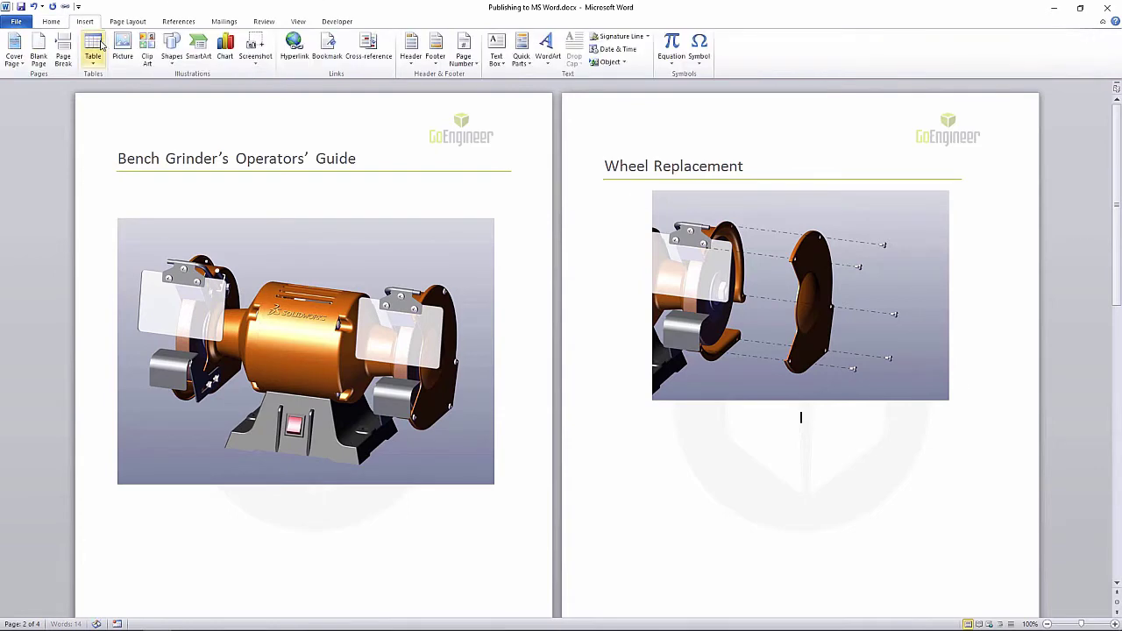
click(123, 45)
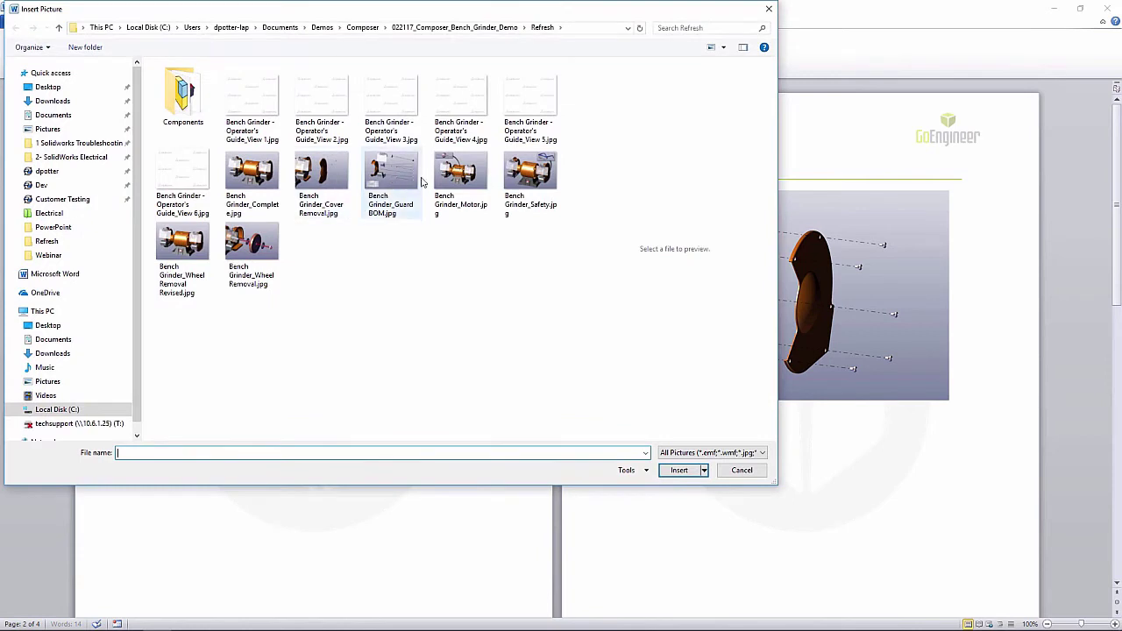
click(263, 248)
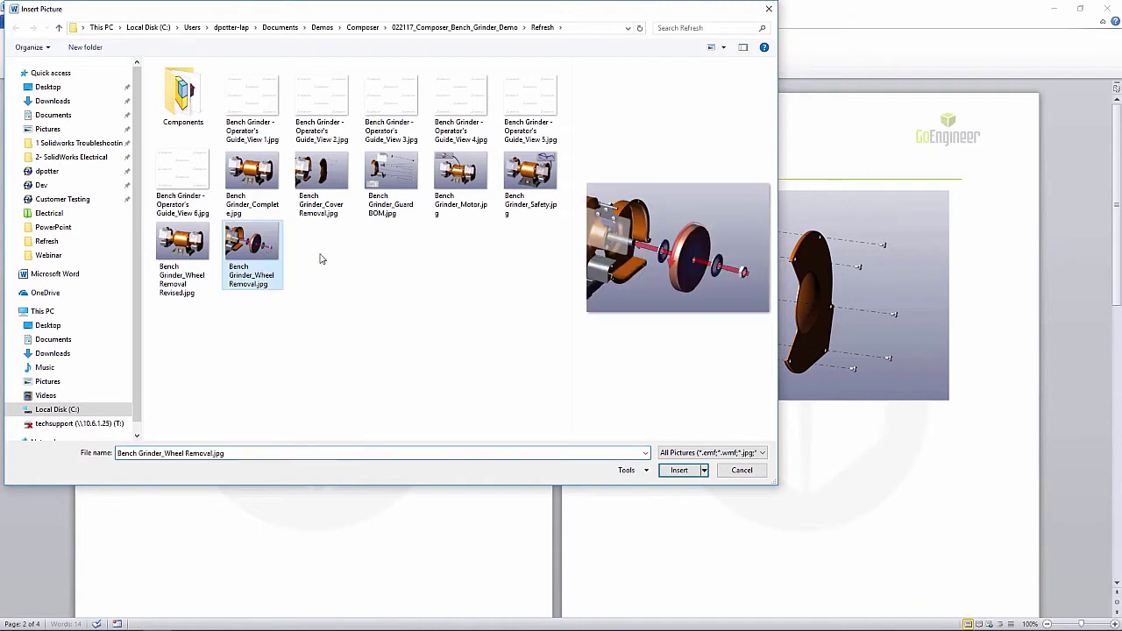
click(703, 470)
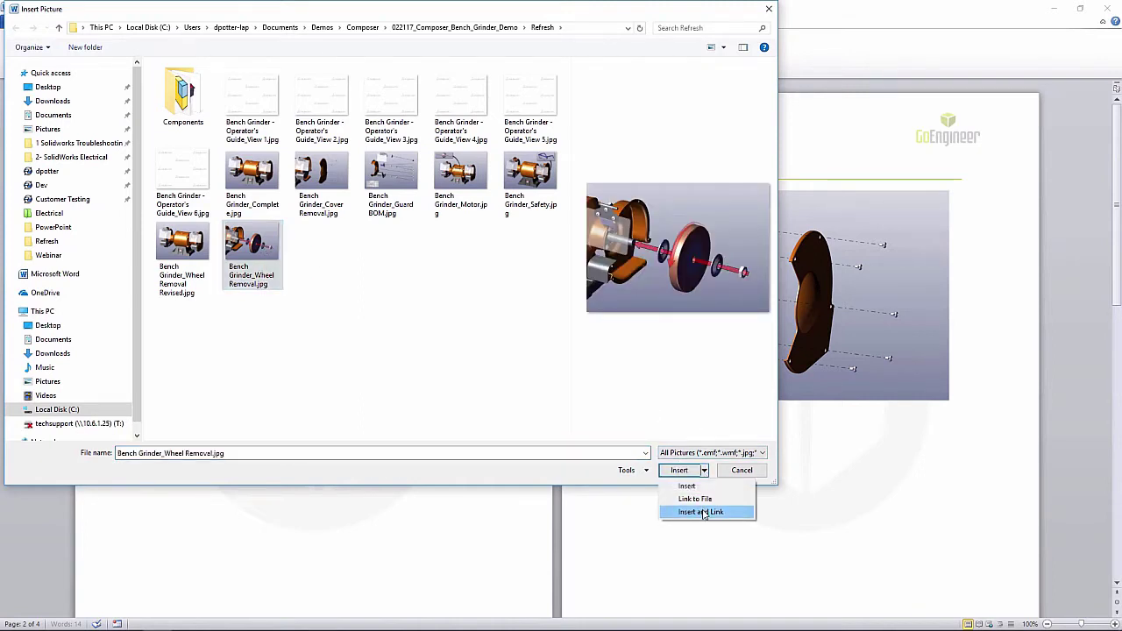
click(702, 511)
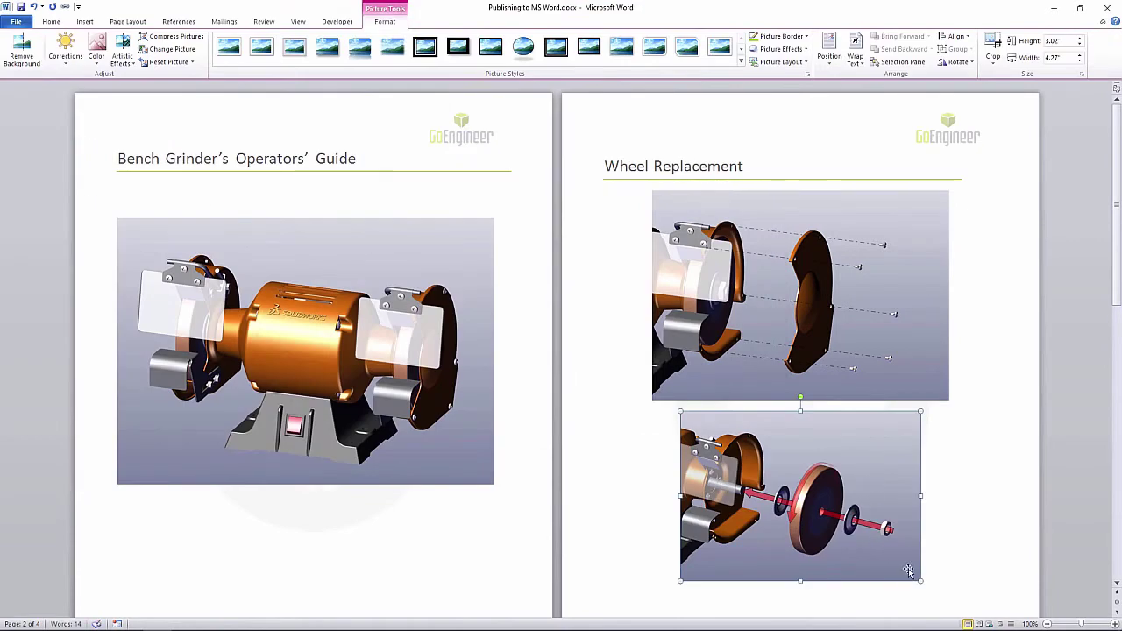
drag(921, 581, 950, 621)
scroll(913, 351, down, 2)
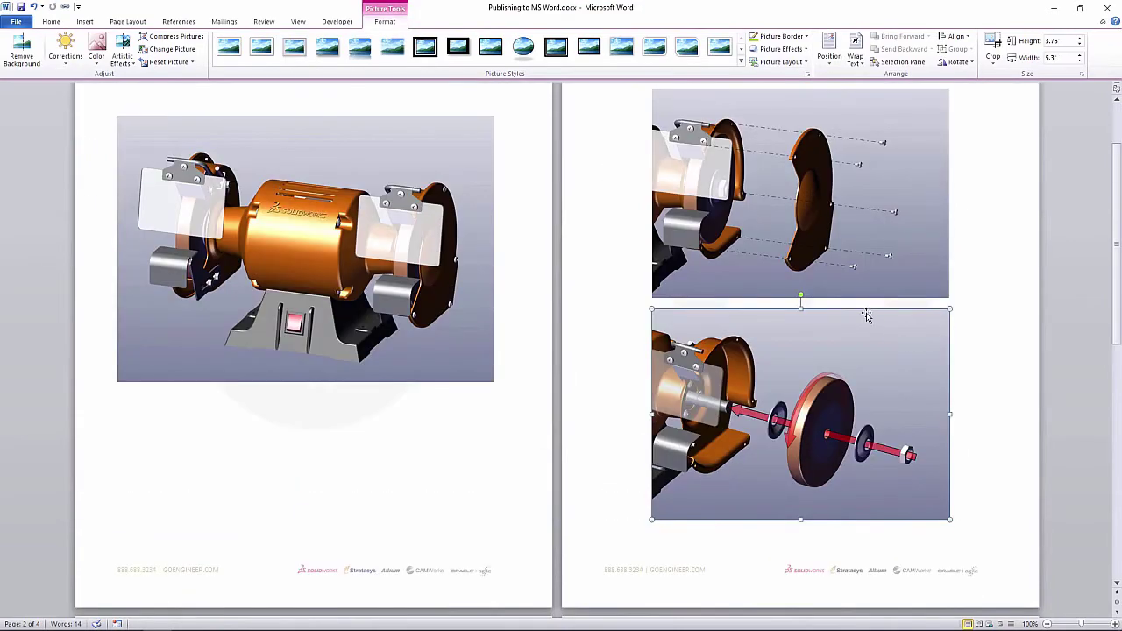
click(991, 427)
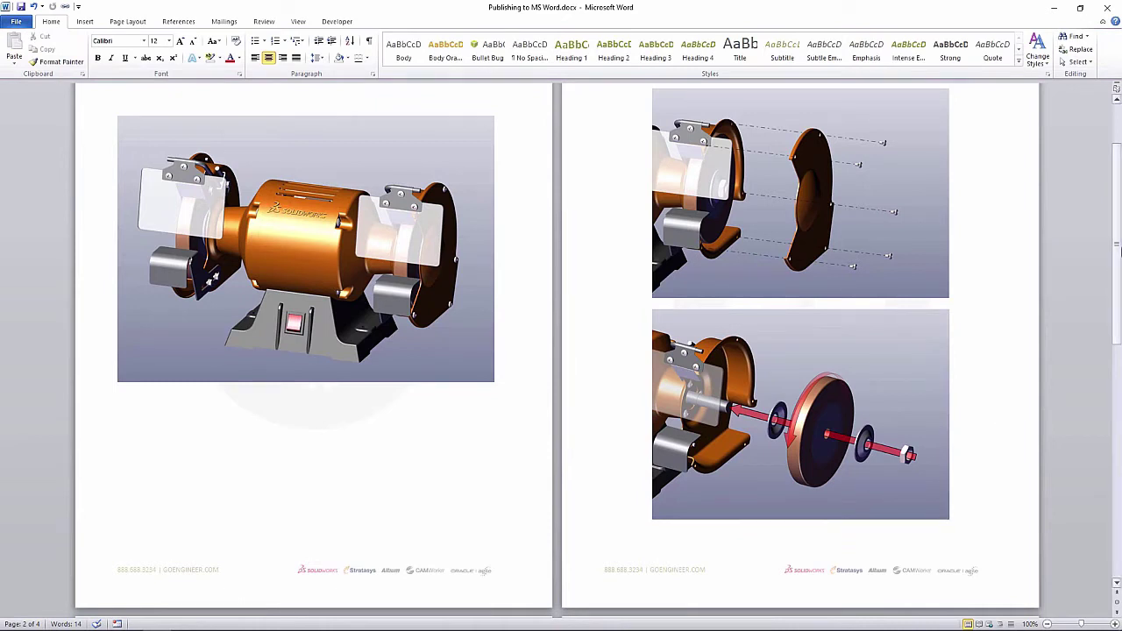
Step: Insert and link Bench Grinder_Guard BOM.jpg centred under Guard Parts List, enlarged to 4.32" by 6.11"
drag(1118, 225, 1118, 309)
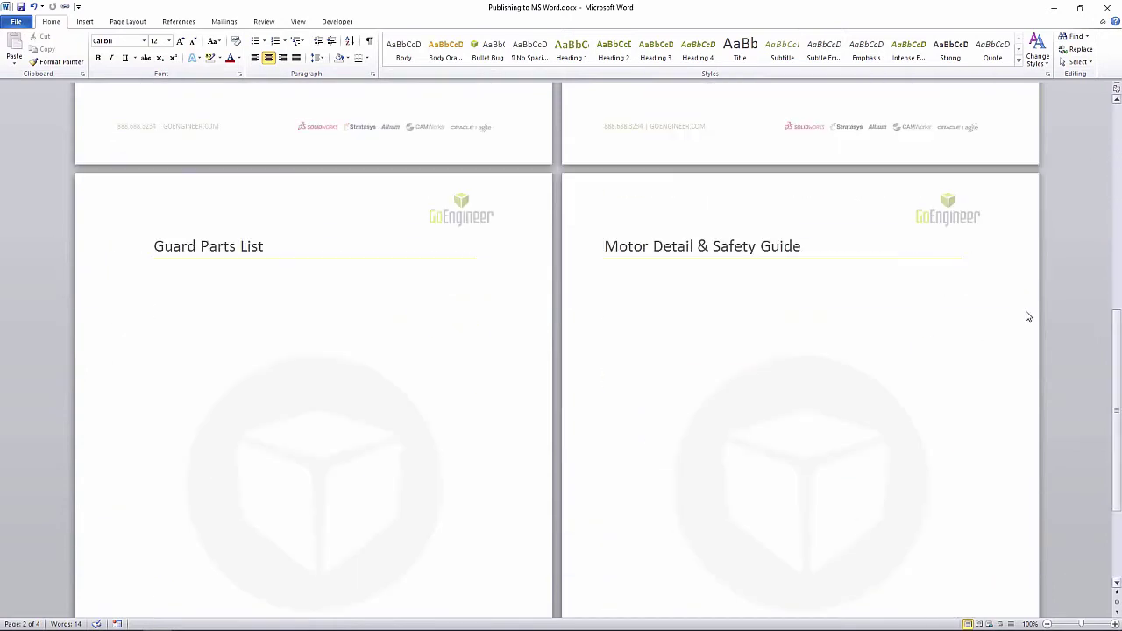
click(286, 277)
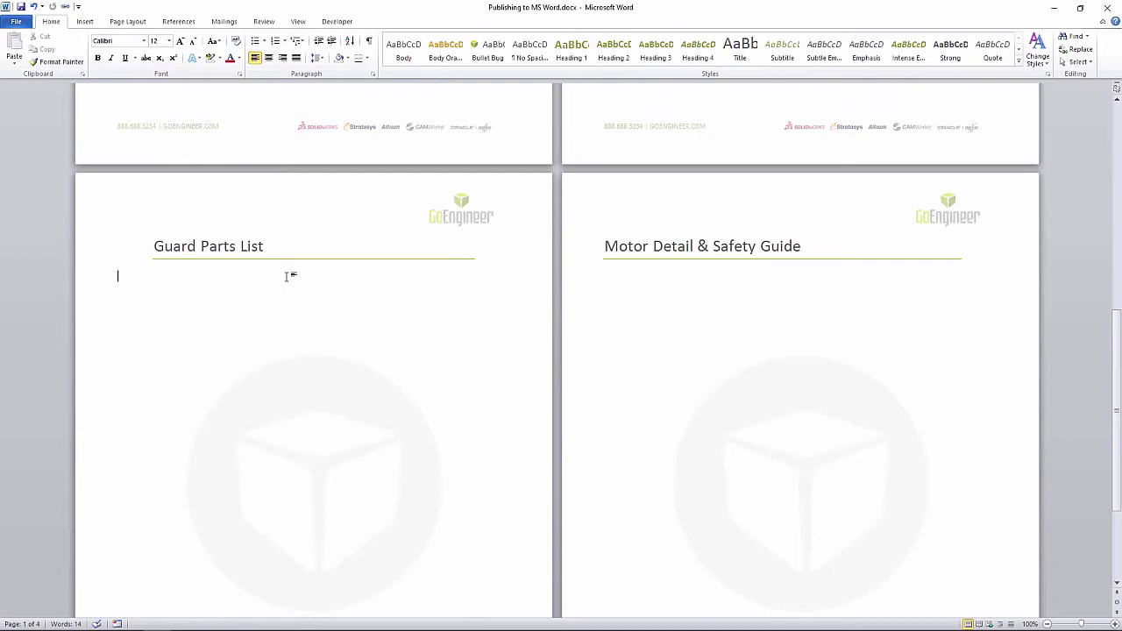
click(269, 58)
click(88, 23)
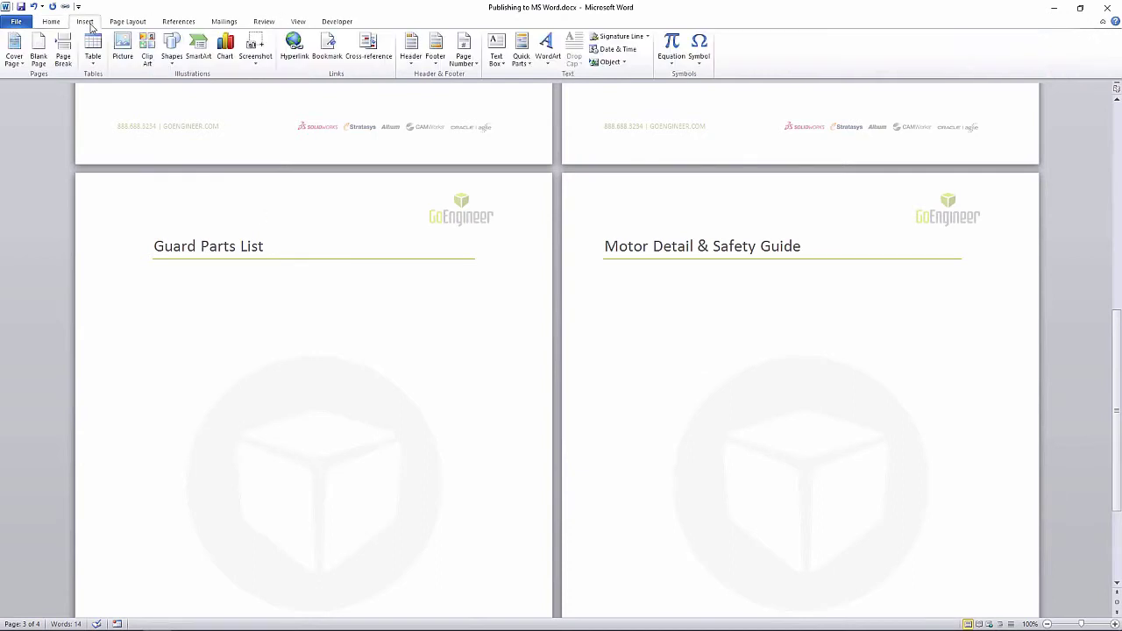
click(122, 49)
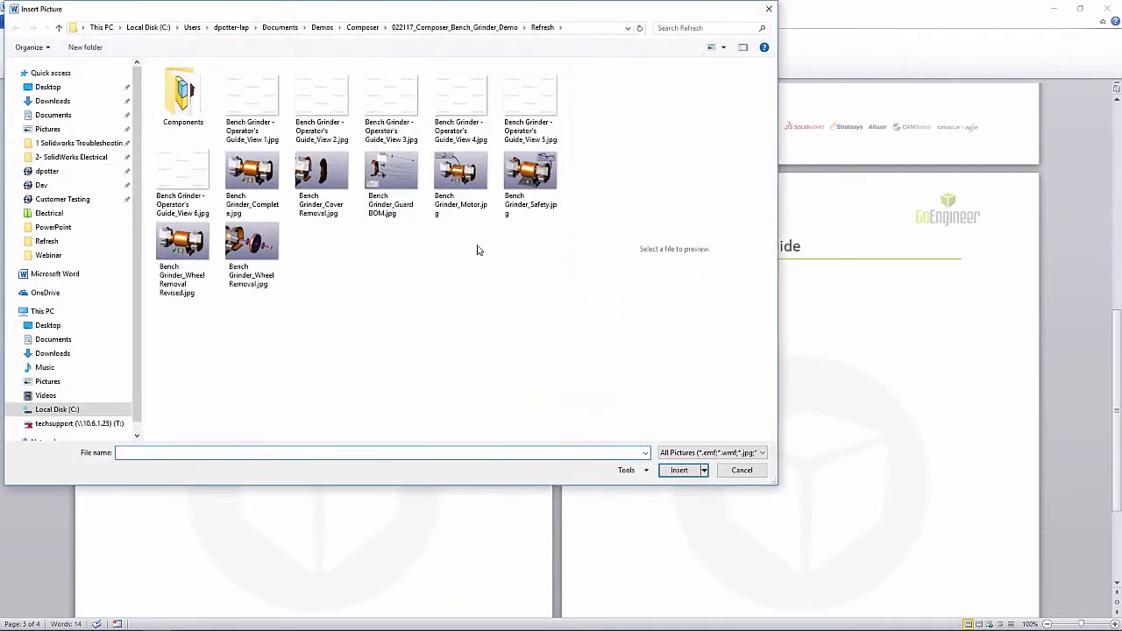
click(391, 175)
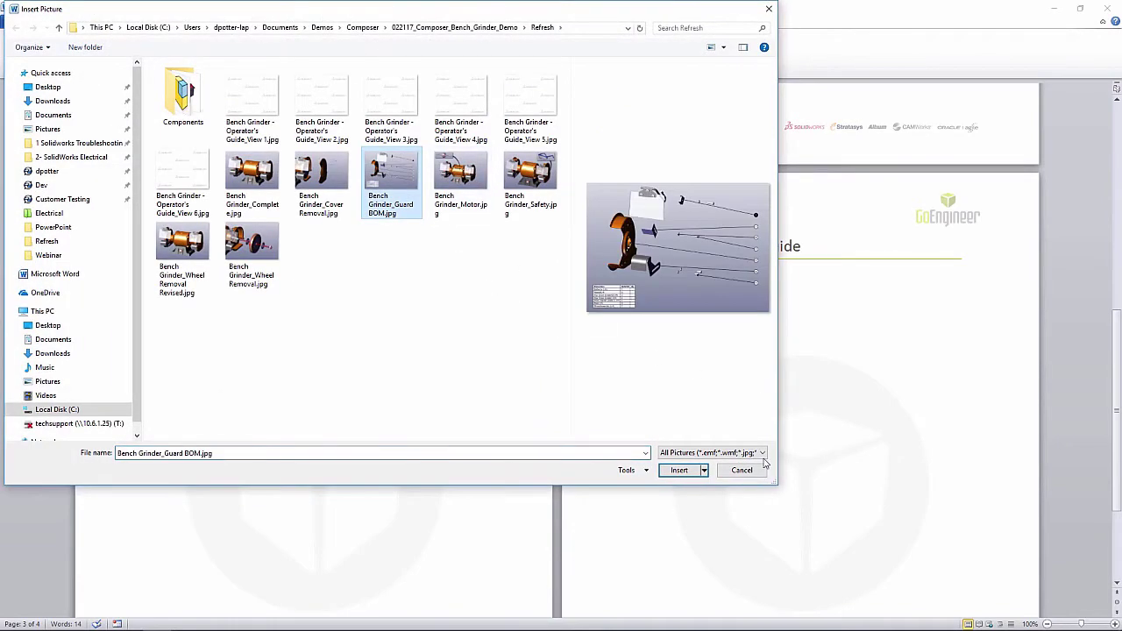
click(704, 469)
click(708, 513)
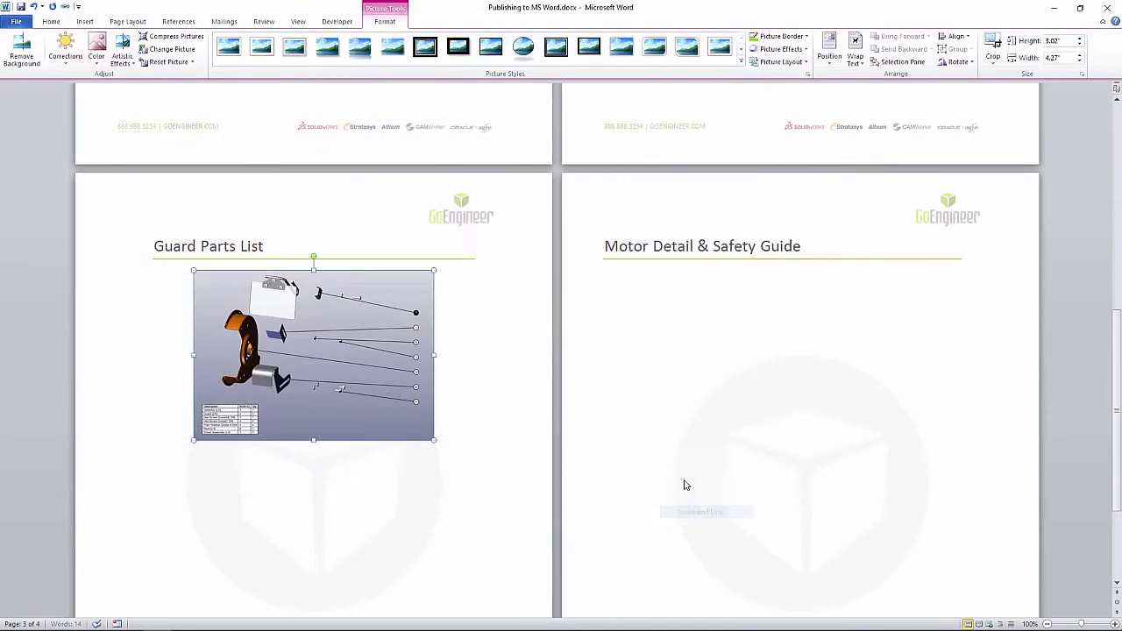
drag(434, 440, 503, 511)
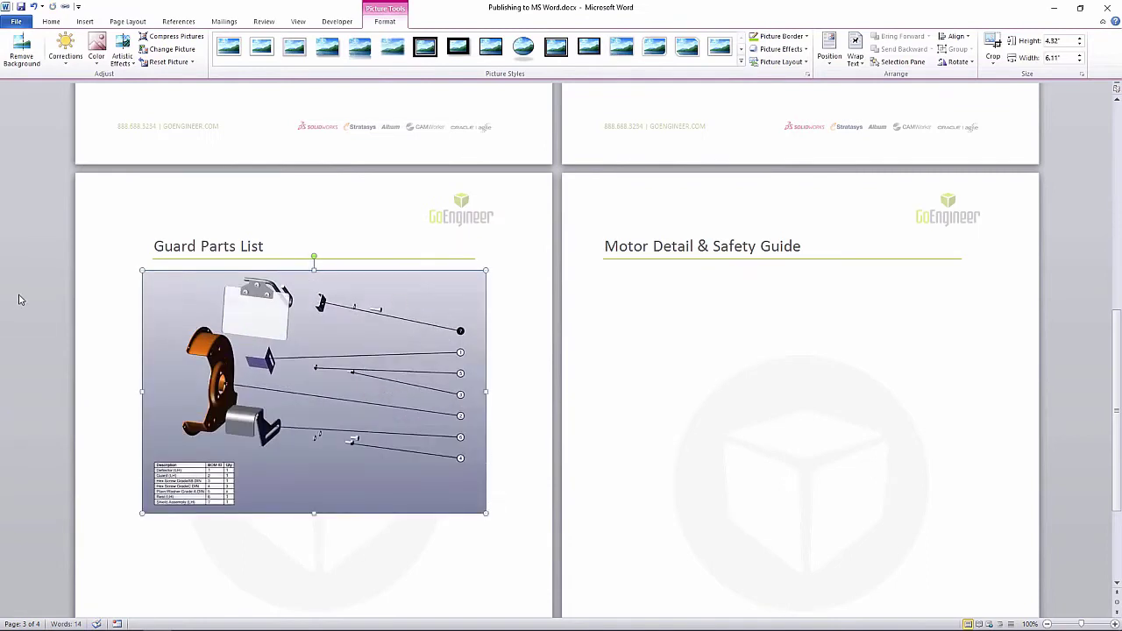
click(123, 312)
key(Return)
key(Return)
key(Return)
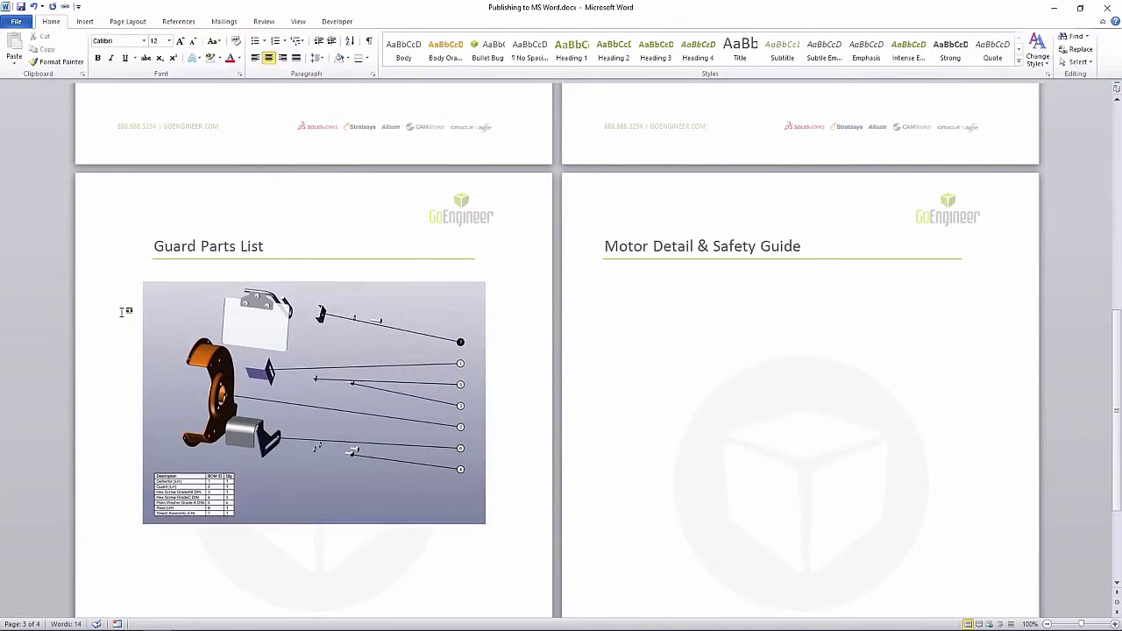
click(782, 284)
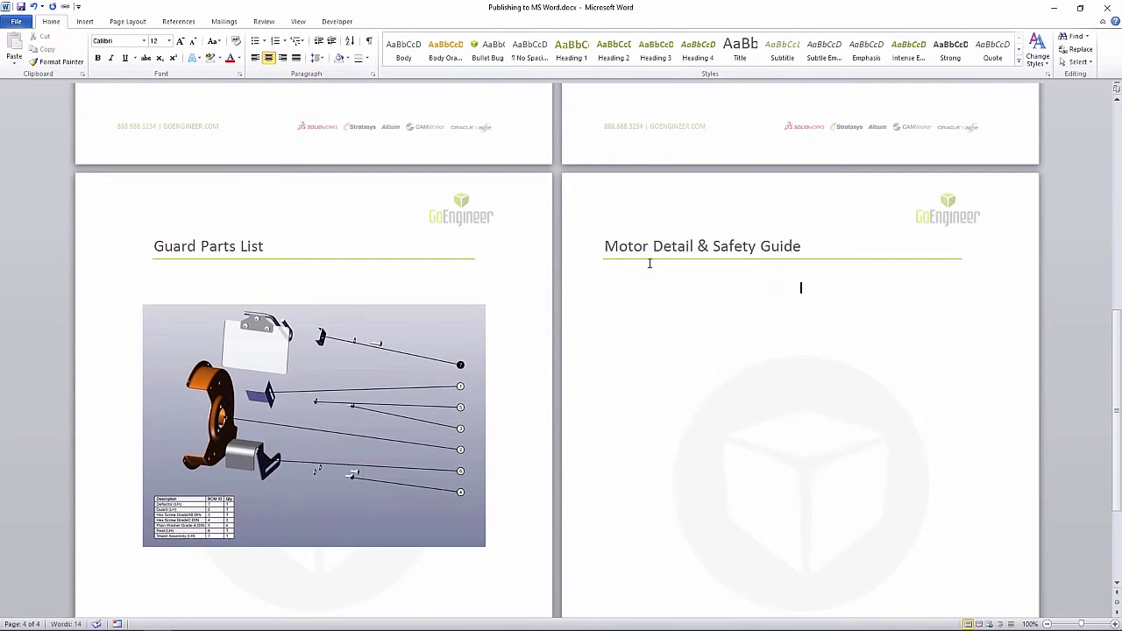
Step: Insert and link Bench Grinder_Motor.jpg under Motor Detail & Safety Guide and enlarge it
click(84, 21)
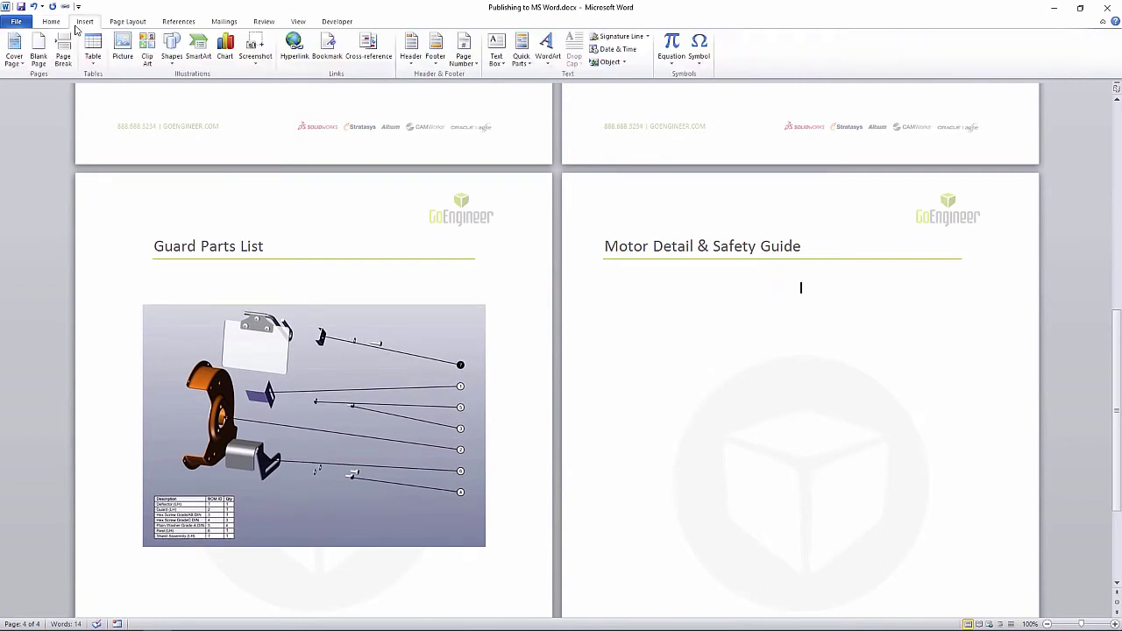
click(124, 49)
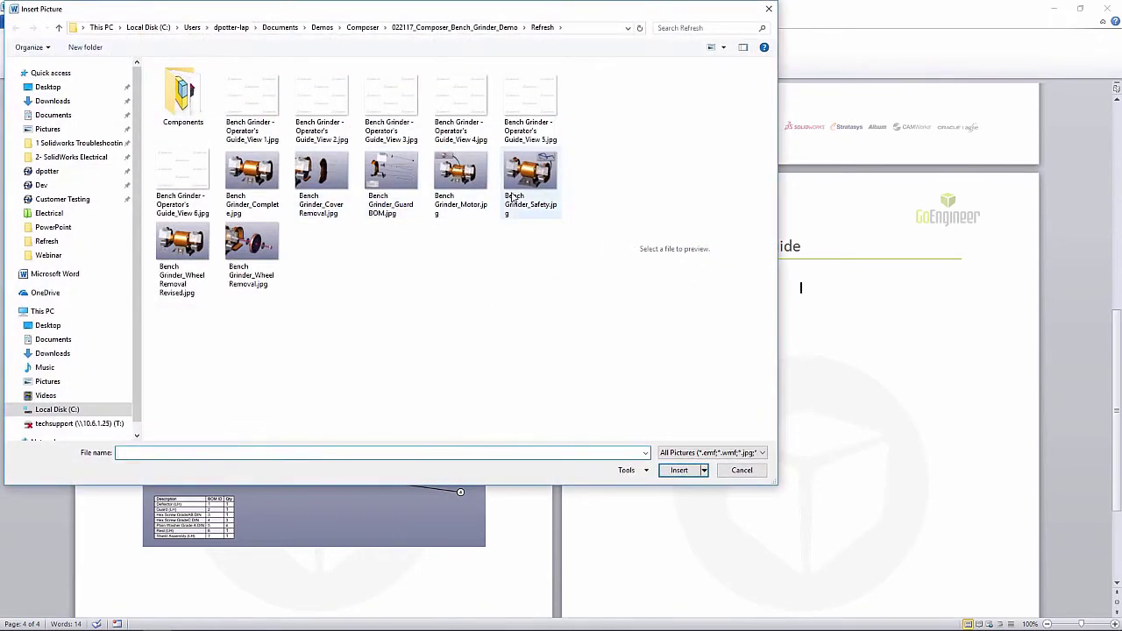
click(460, 175)
click(704, 471)
click(701, 511)
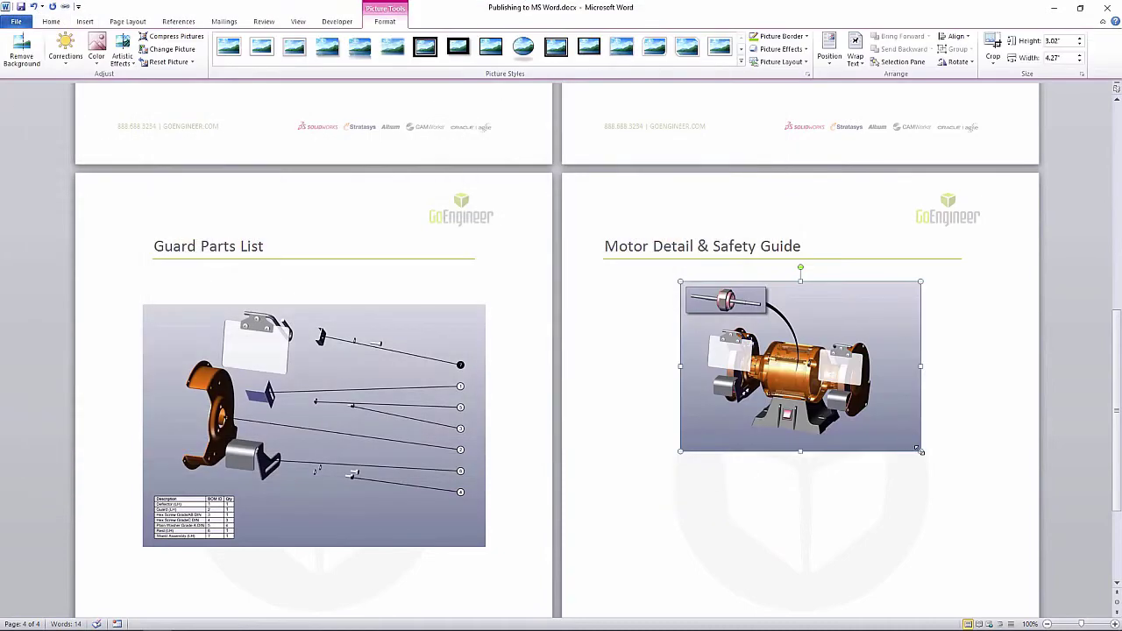
drag(920, 451, 974, 493)
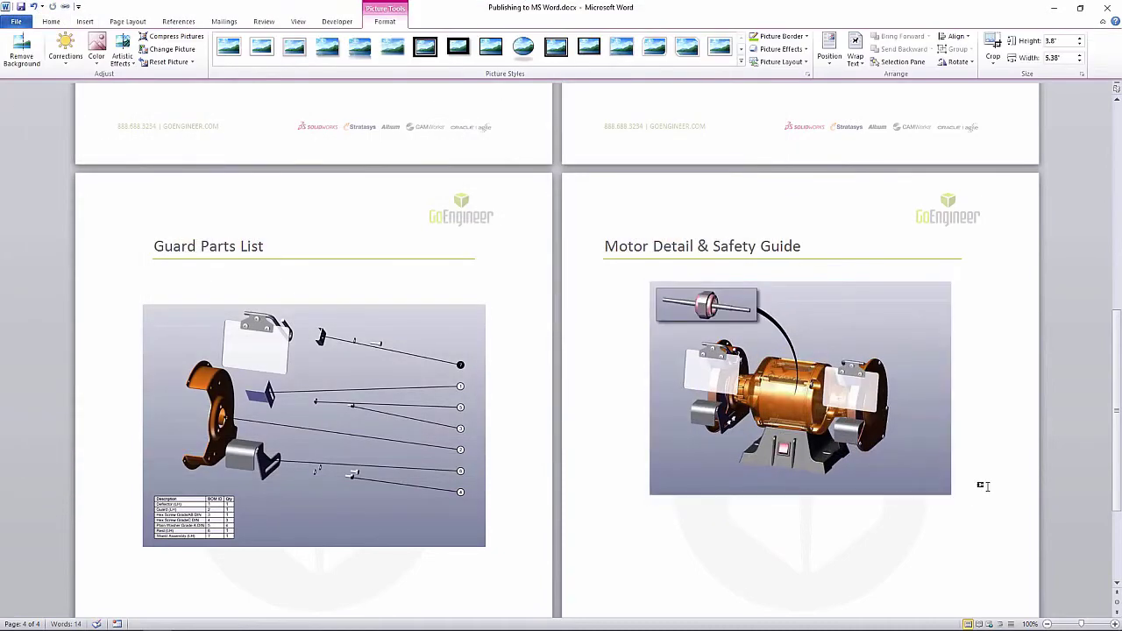
click(986, 486)
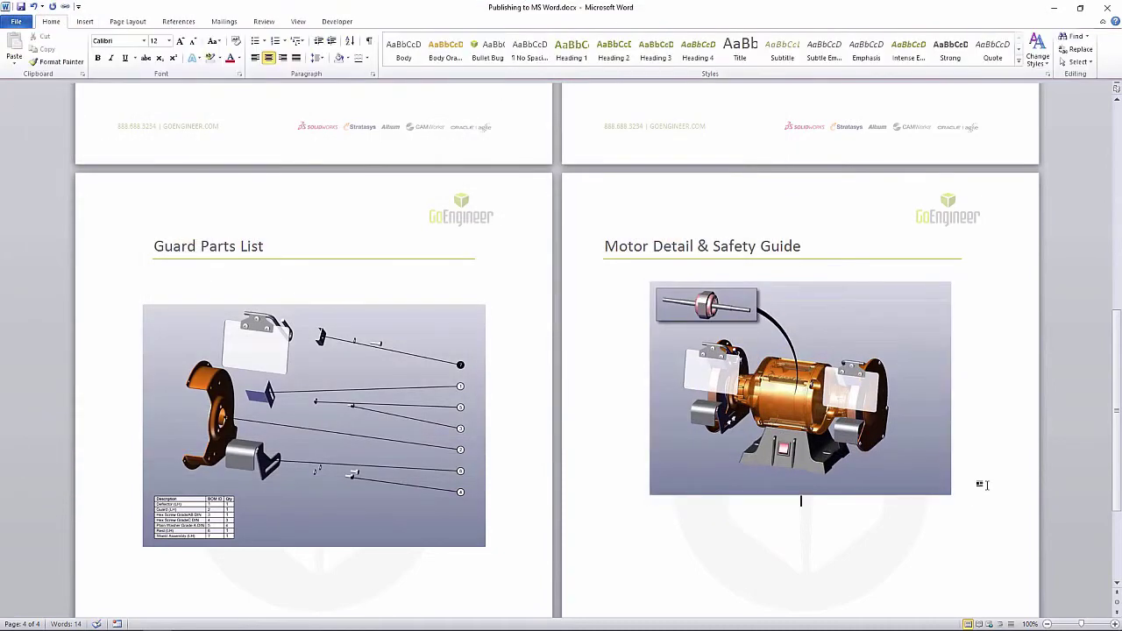
Step: Insert and link Bench Grinder_Safety.jpg below the motor picture and enlarge it
click(84, 21)
click(123, 50)
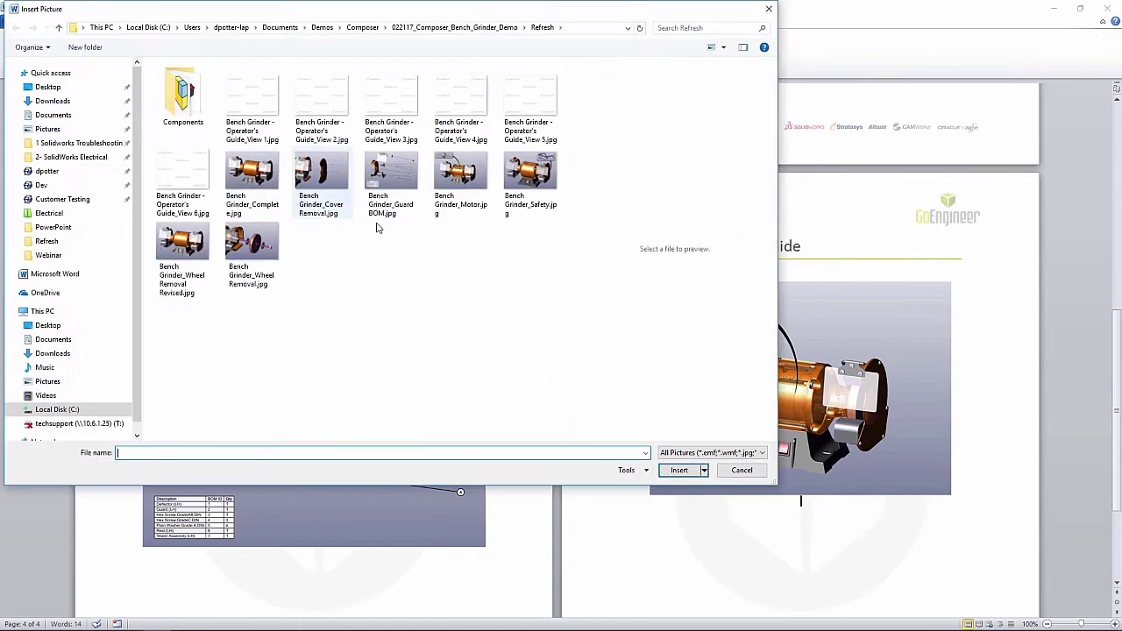
click(541, 206)
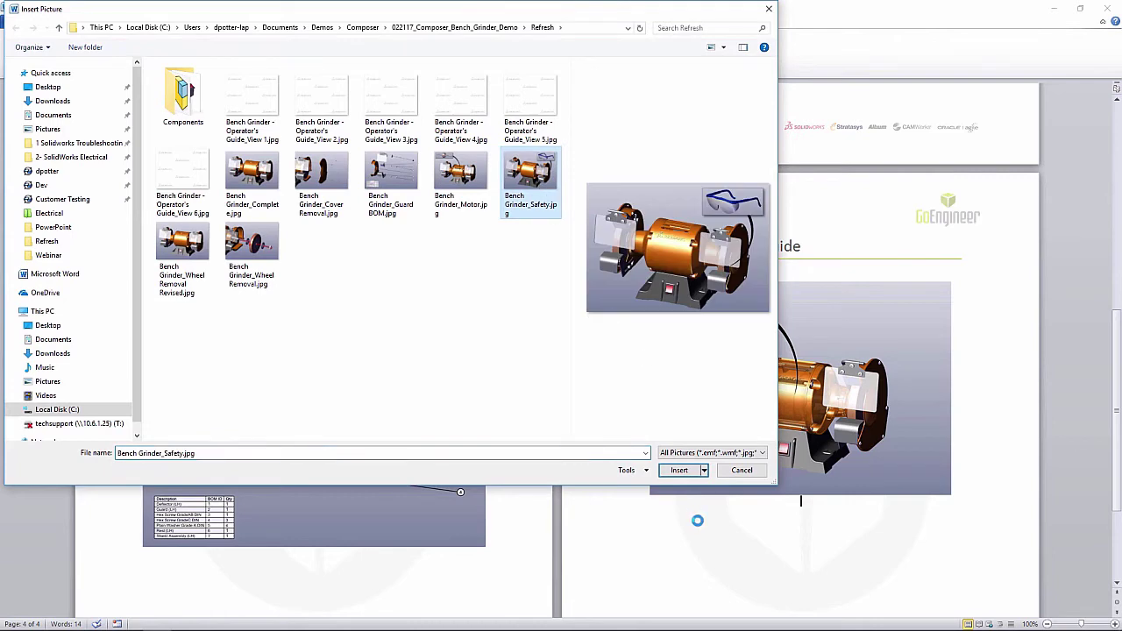
click(704, 471)
click(701, 511)
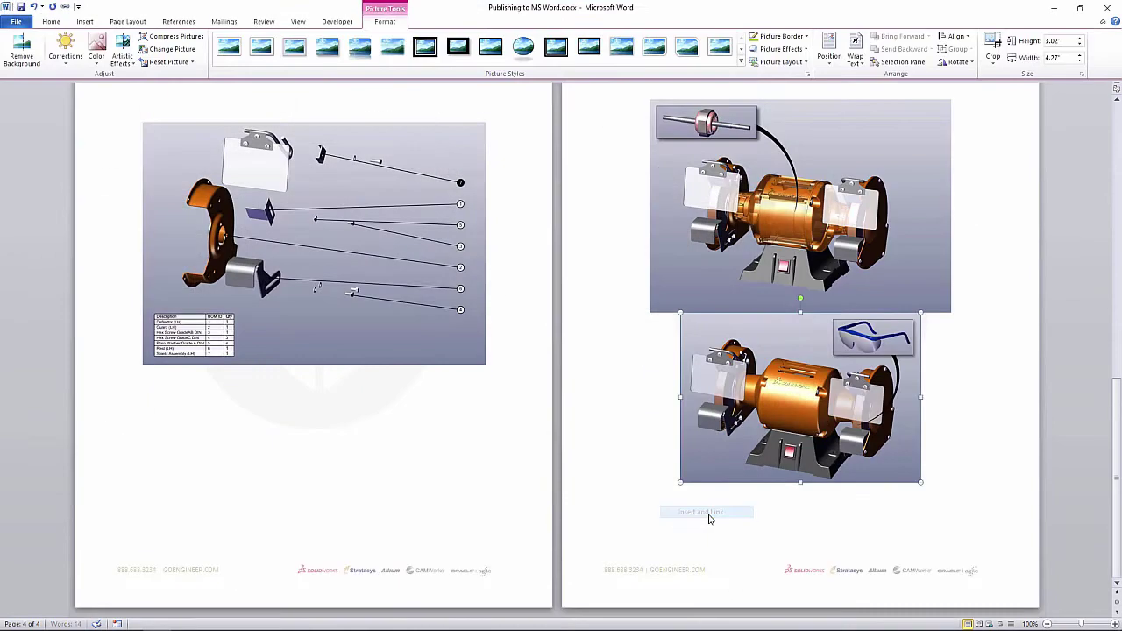
drag(920, 482, 959, 512)
Step: Shrink the motor picture to 3.58" by 5.06" to match the safety picture
click(882, 281)
click(951, 311)
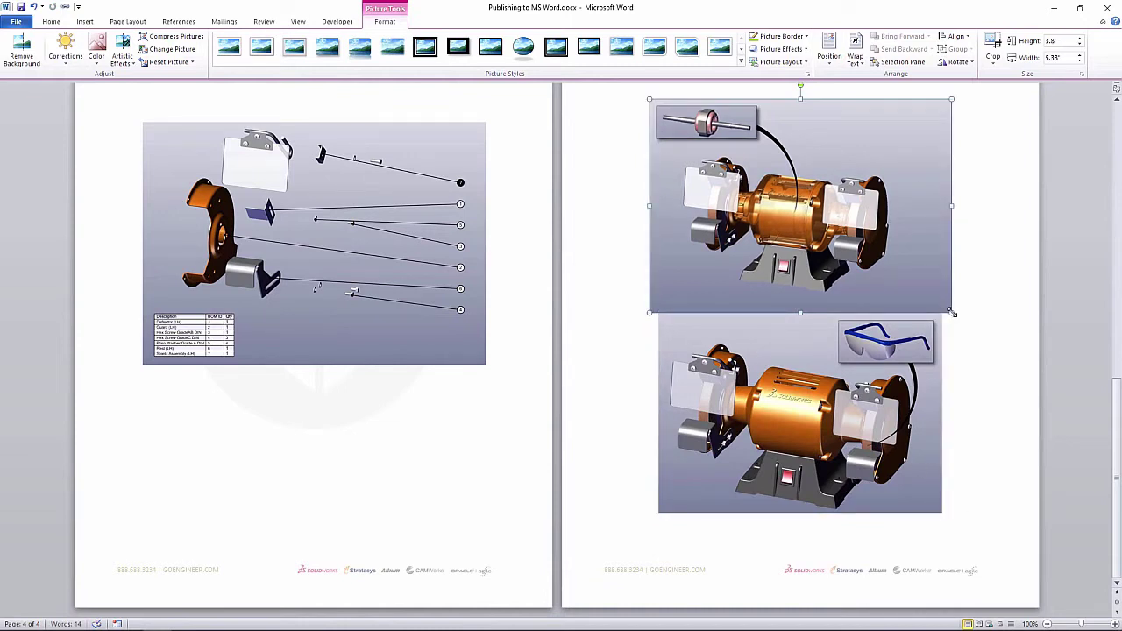
drag(952, 313, 934, 292)
click(969, 294)
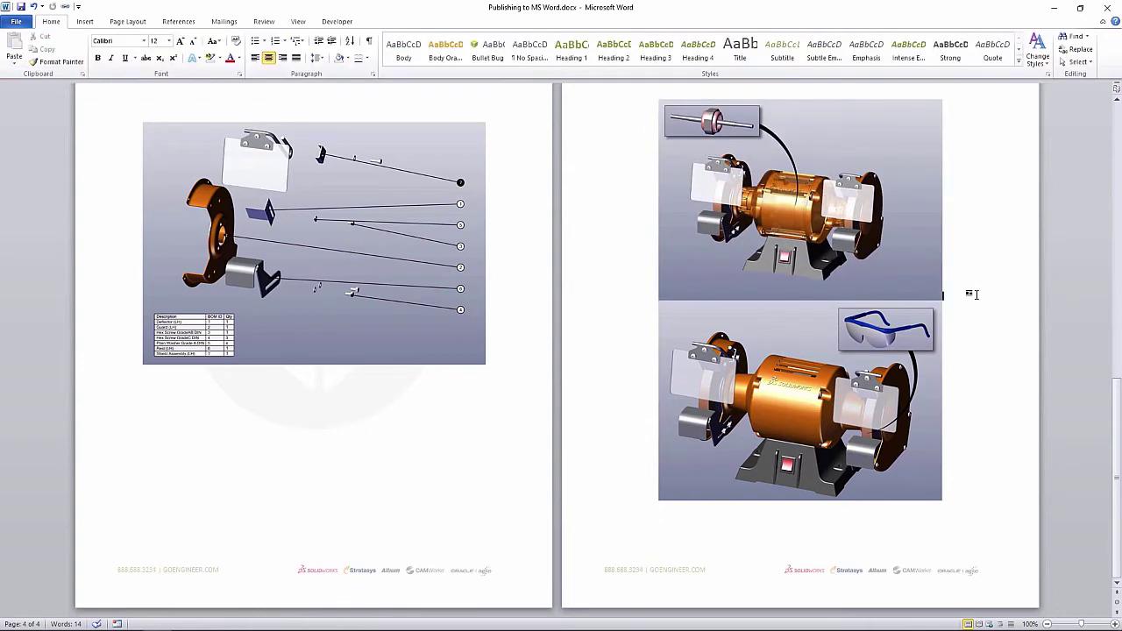
drag(1116, 478, 1109, 197)
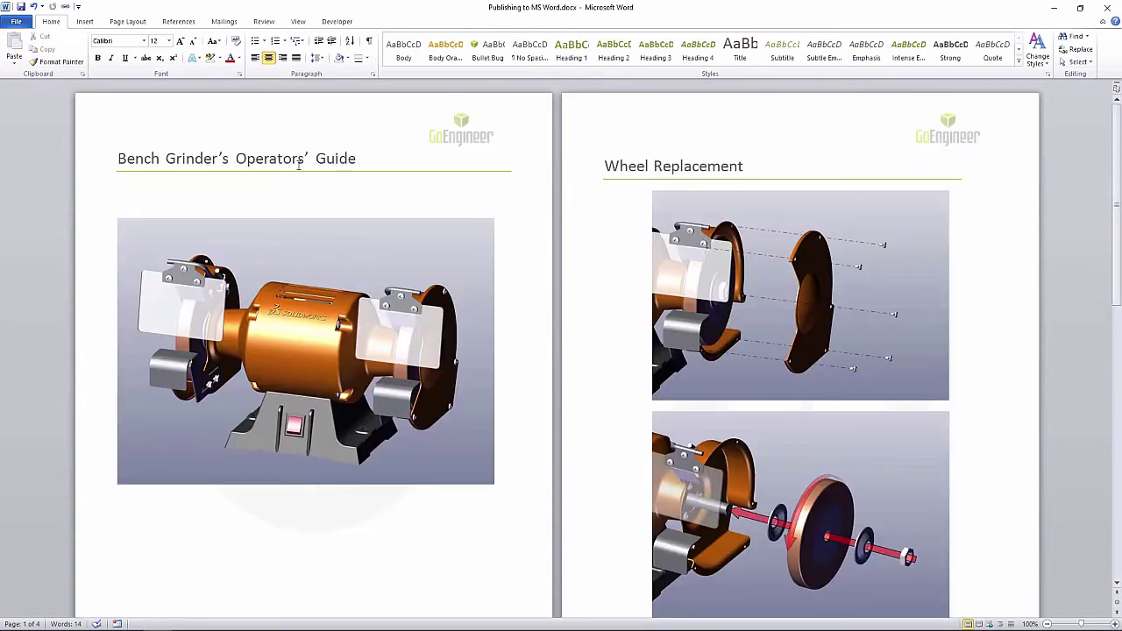
Step: Relink the Wheel Removal picture to Bench Grinder_Wheel Removal Revised.jpg and update the links
click(18, 23)
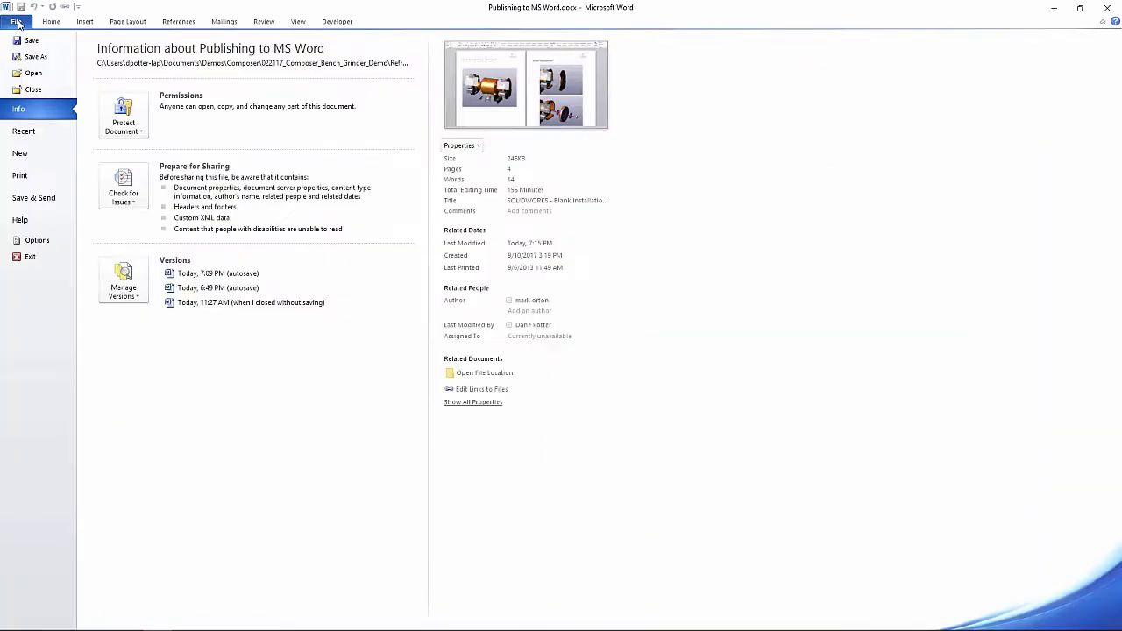
click(480, 390)
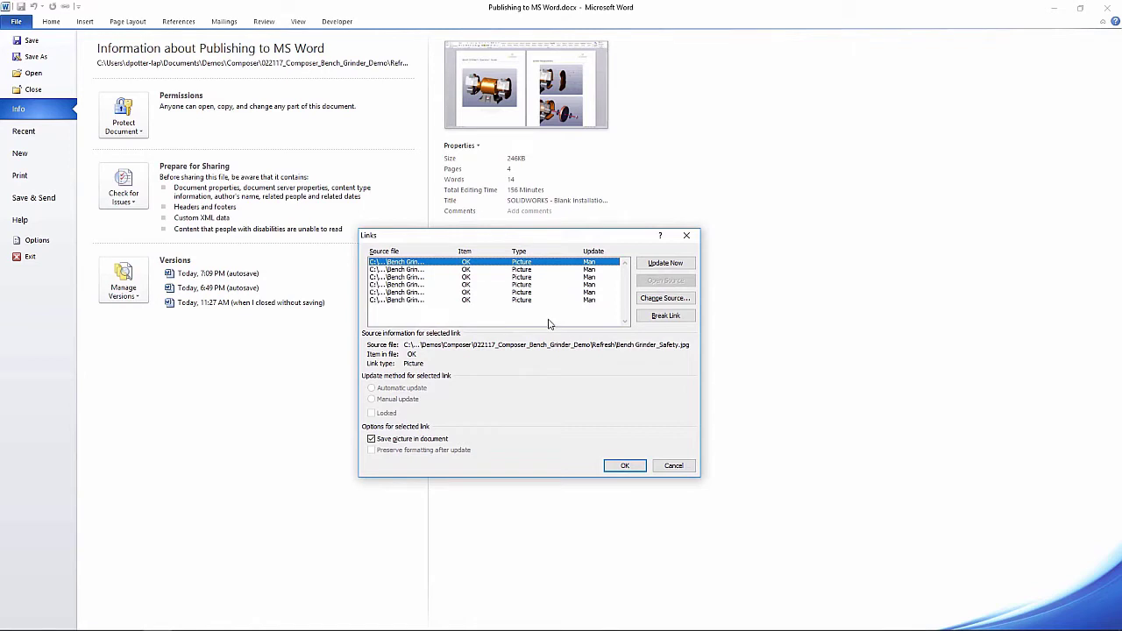
click(395, 286)
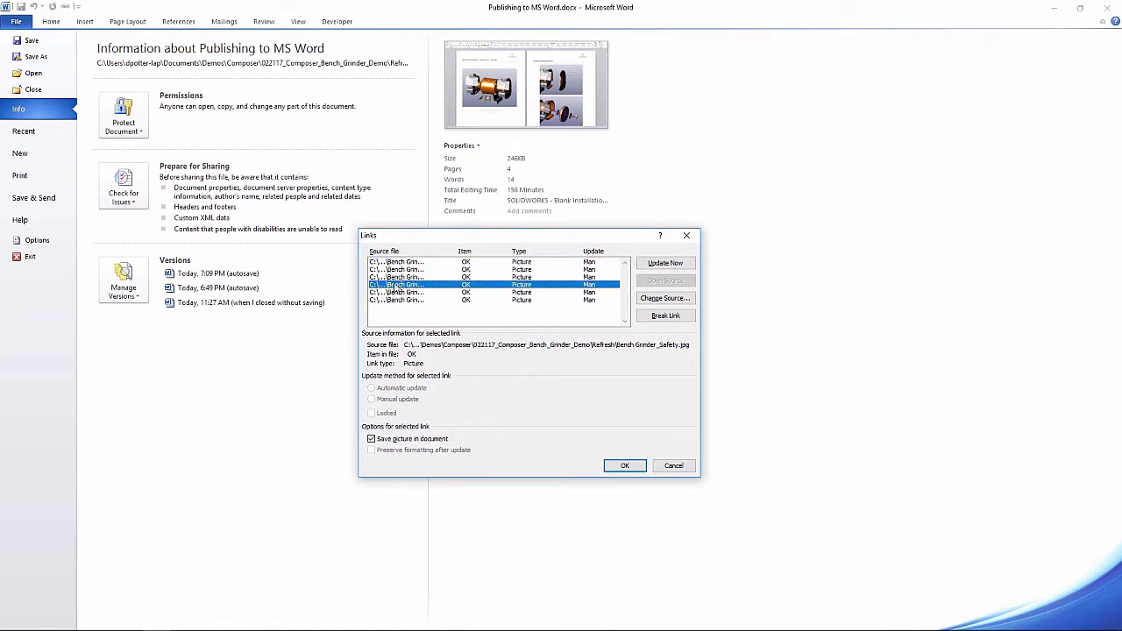
click(652, 300)
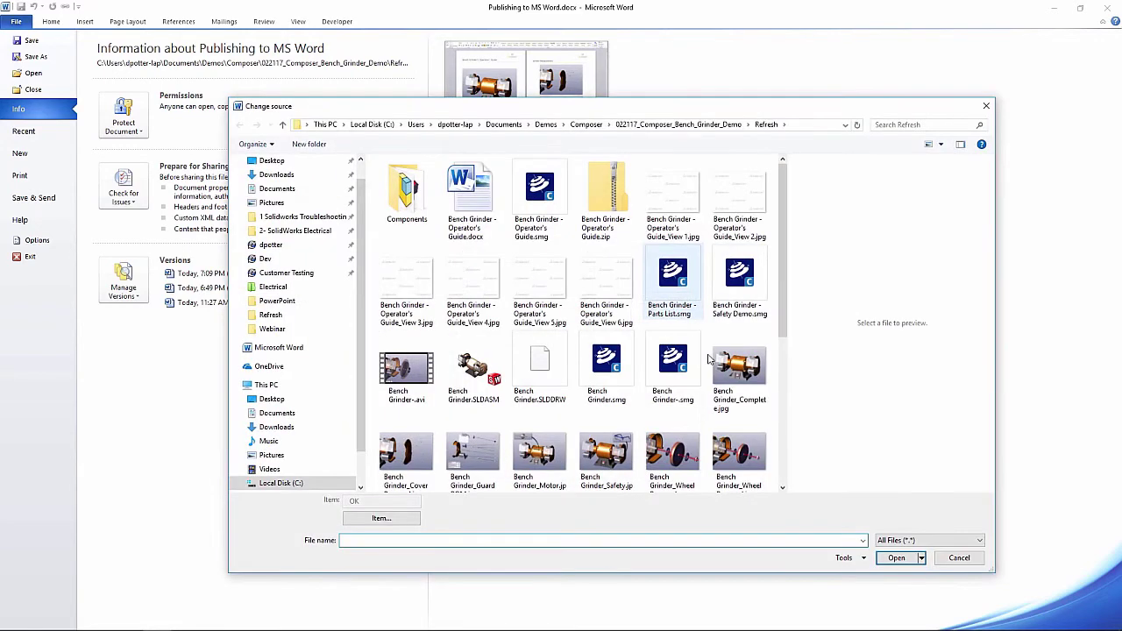
scroll(771, 386, down, 3)
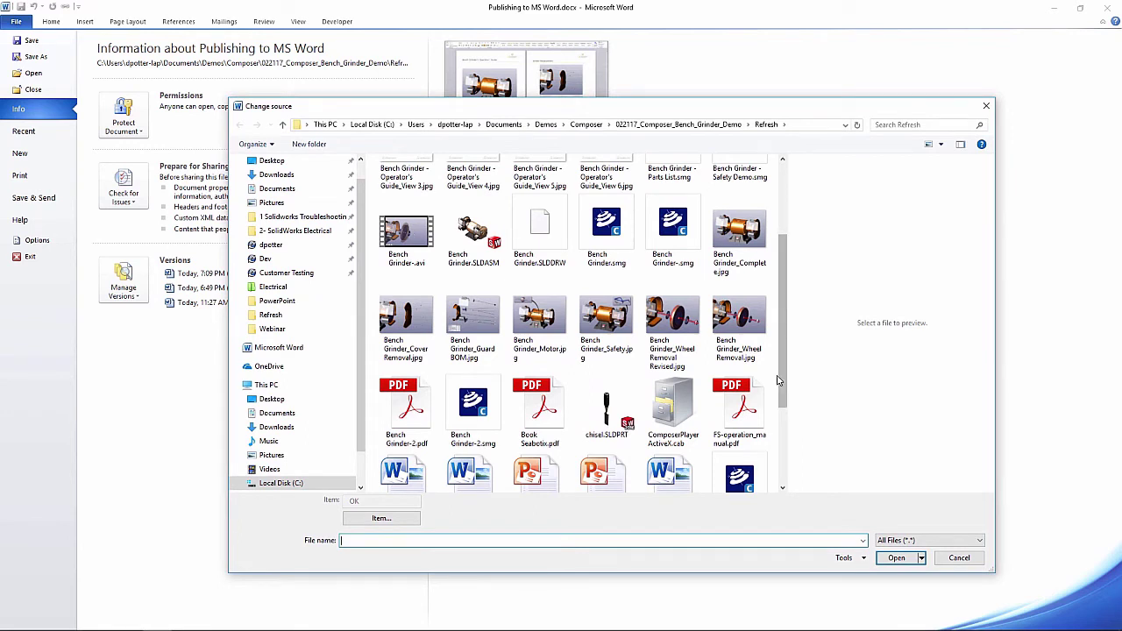
click(680, 355)
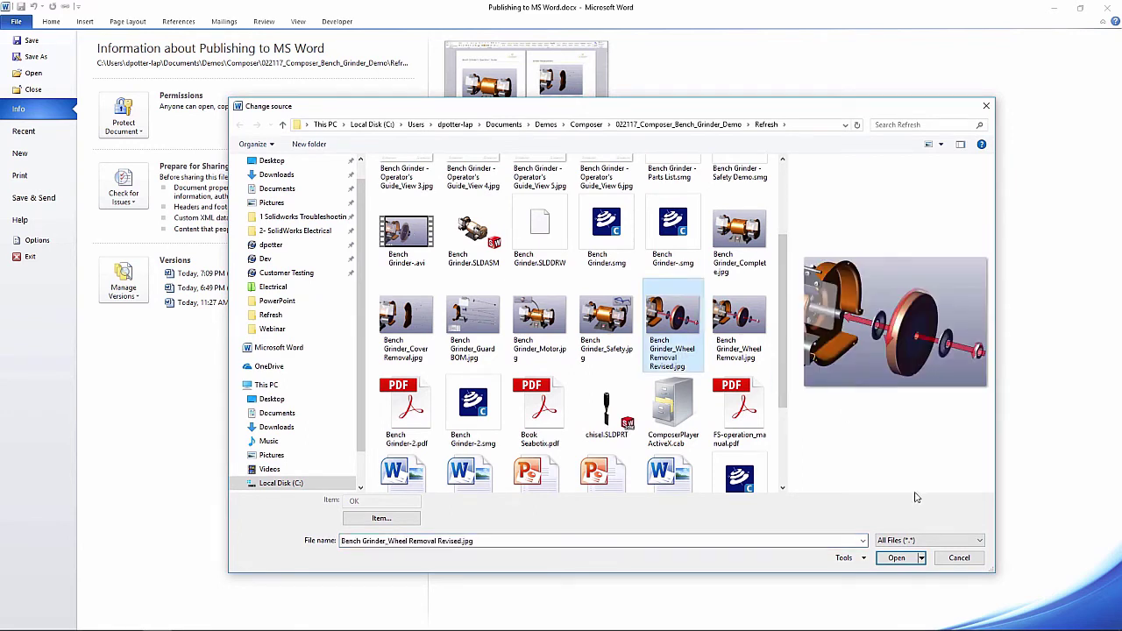
click(896, 558)
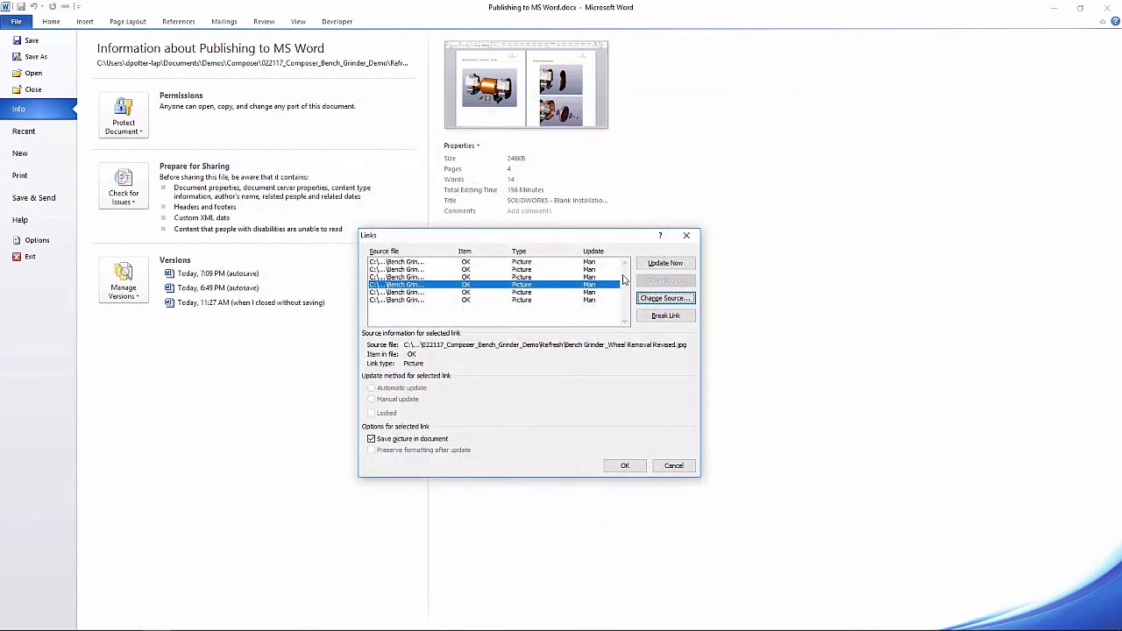
click(653, 264)
click(627, 466)
Step: Scroll through the finished Word document, then switch to the blank PowerPoint Presentation2
click(52, 22)
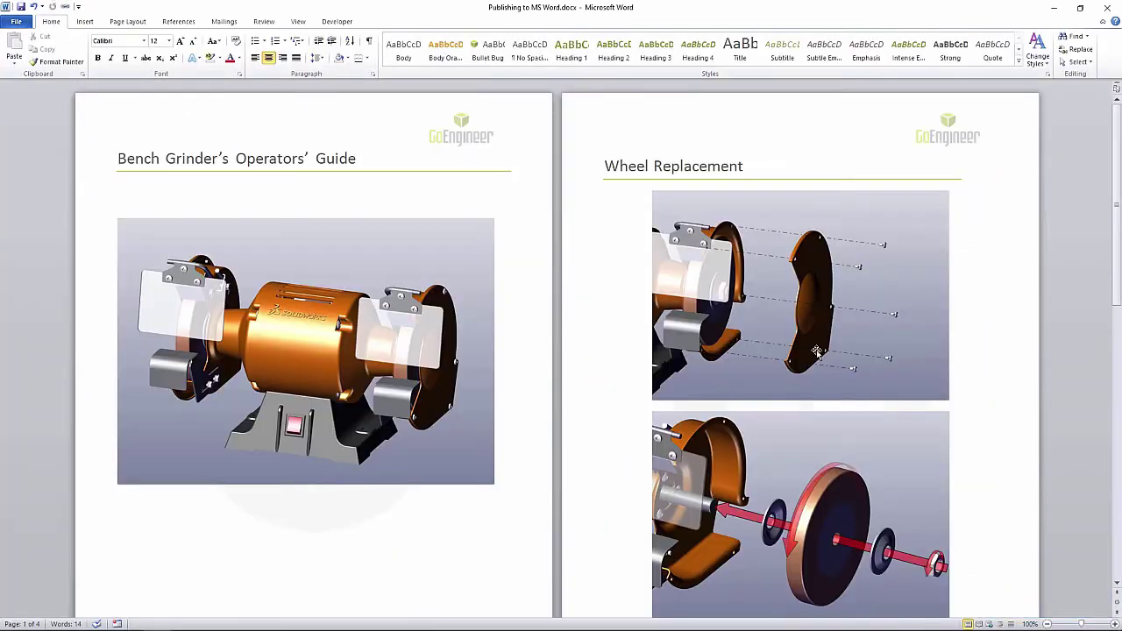
scroll(847, 389, down, 1)
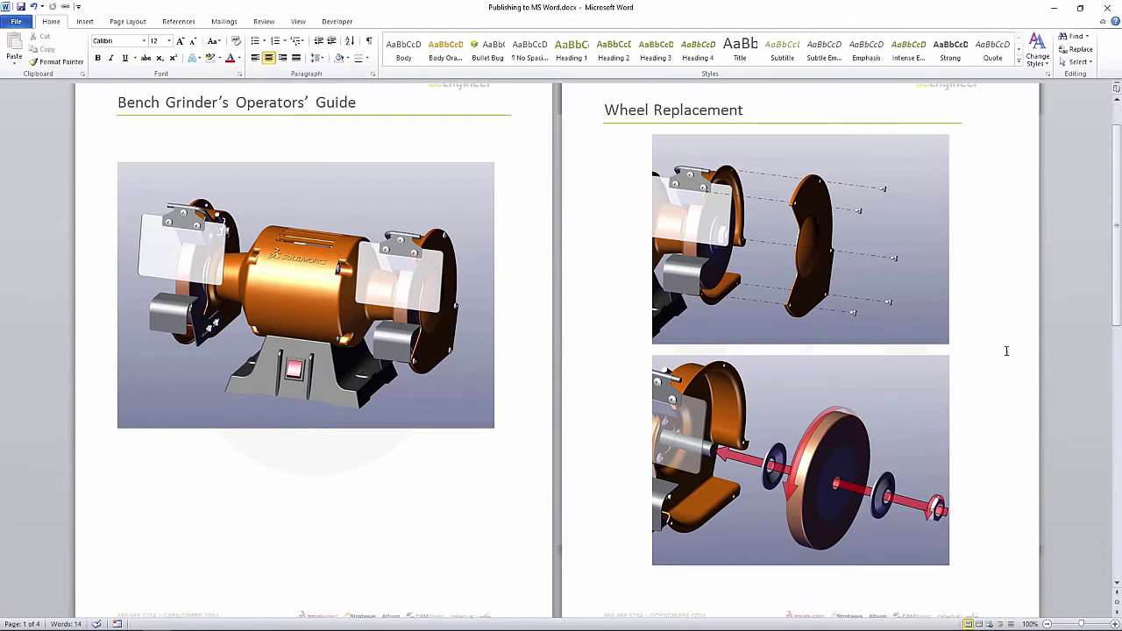
drag(1118, 249, 1118, 208)
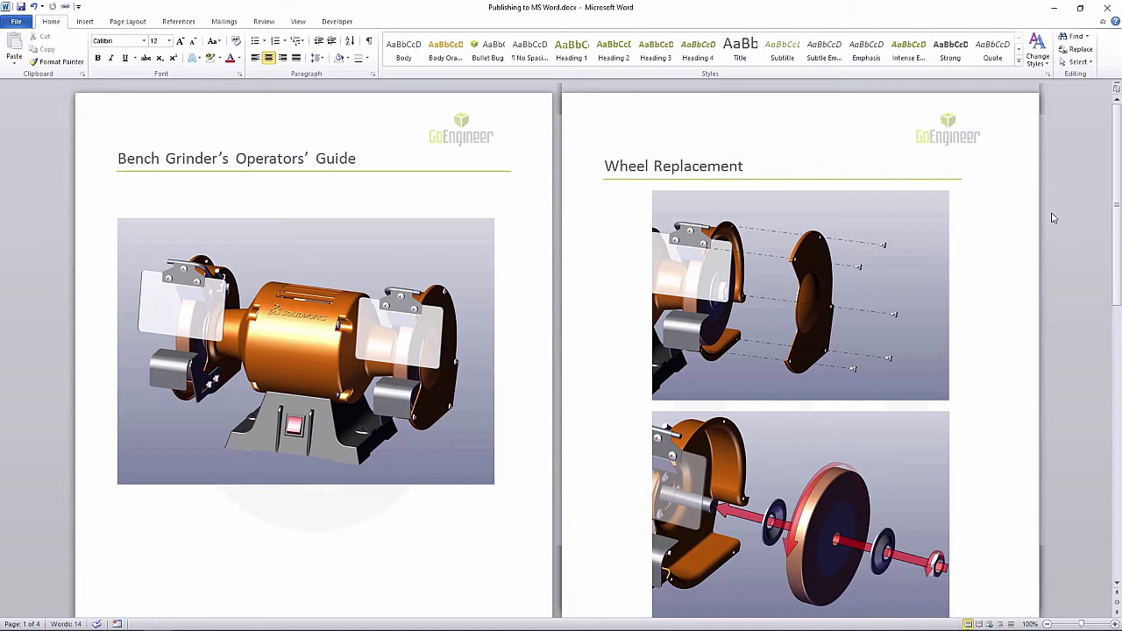
key(alt+Tab)
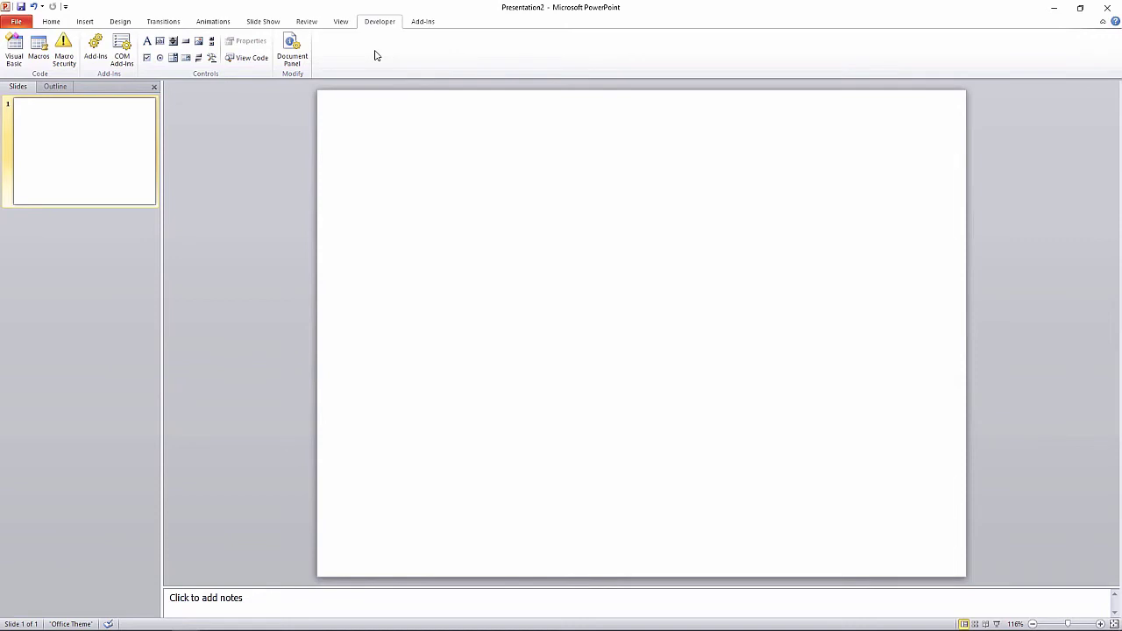
Step: Enable the Developer tab under Customize Ribbon in PowerPoint Options
click(18, 25)
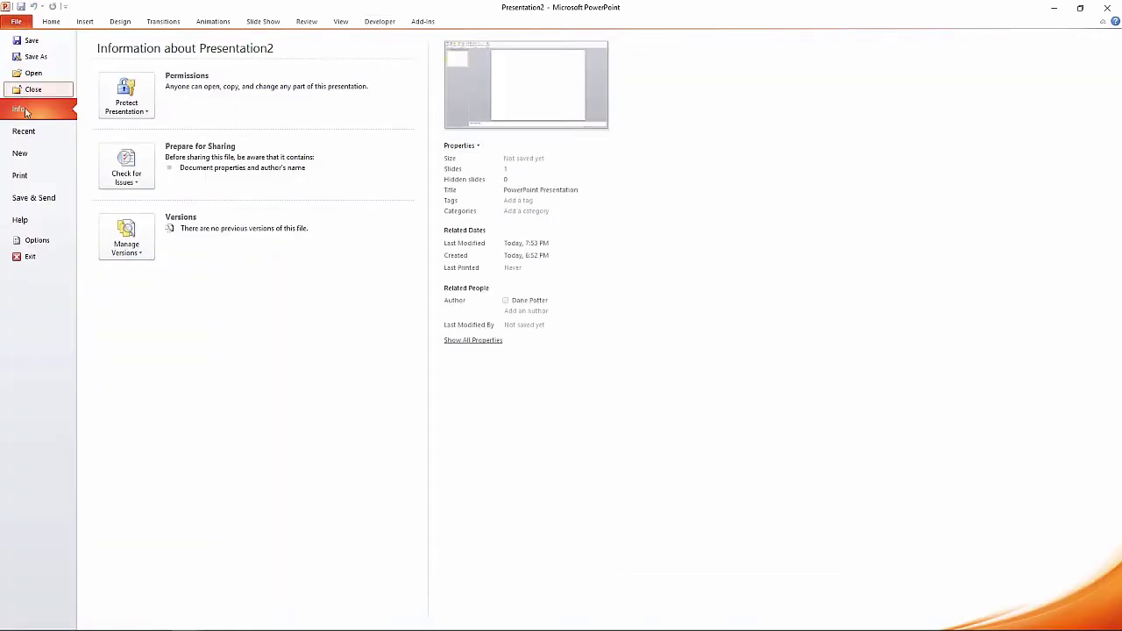
click(38, 244)
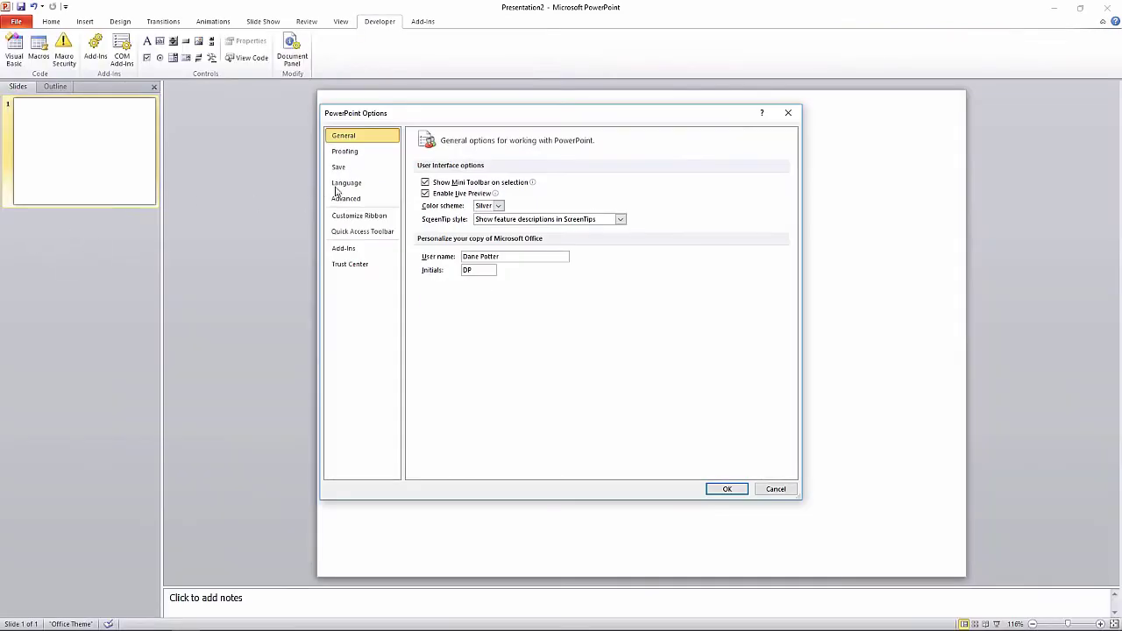
click(372, 219)
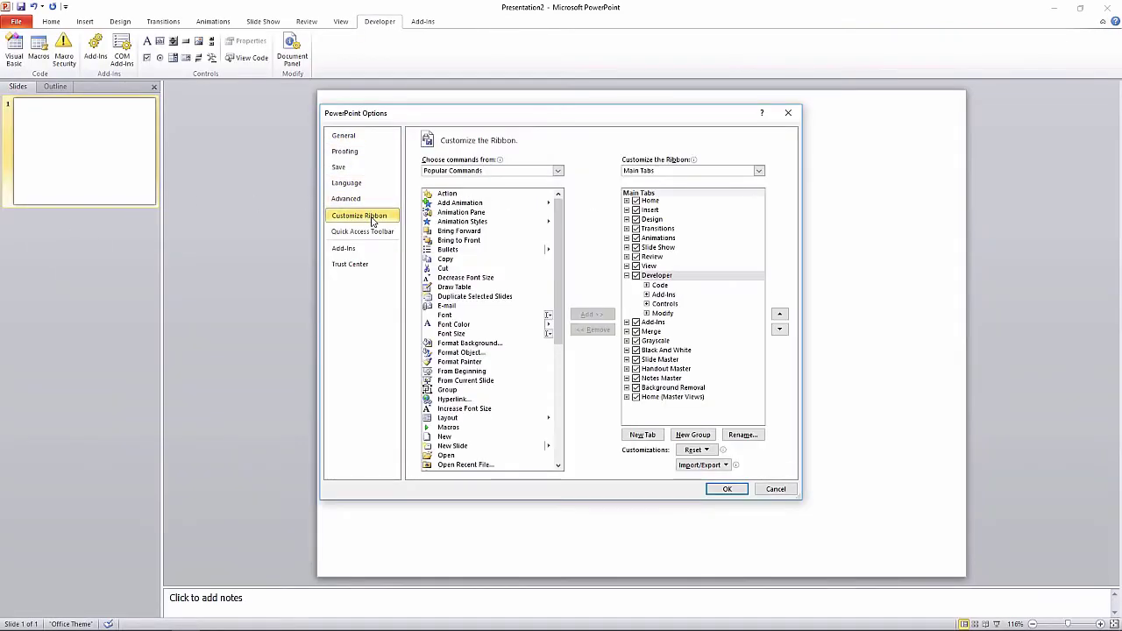
click(665, 278)
click(627, 275)
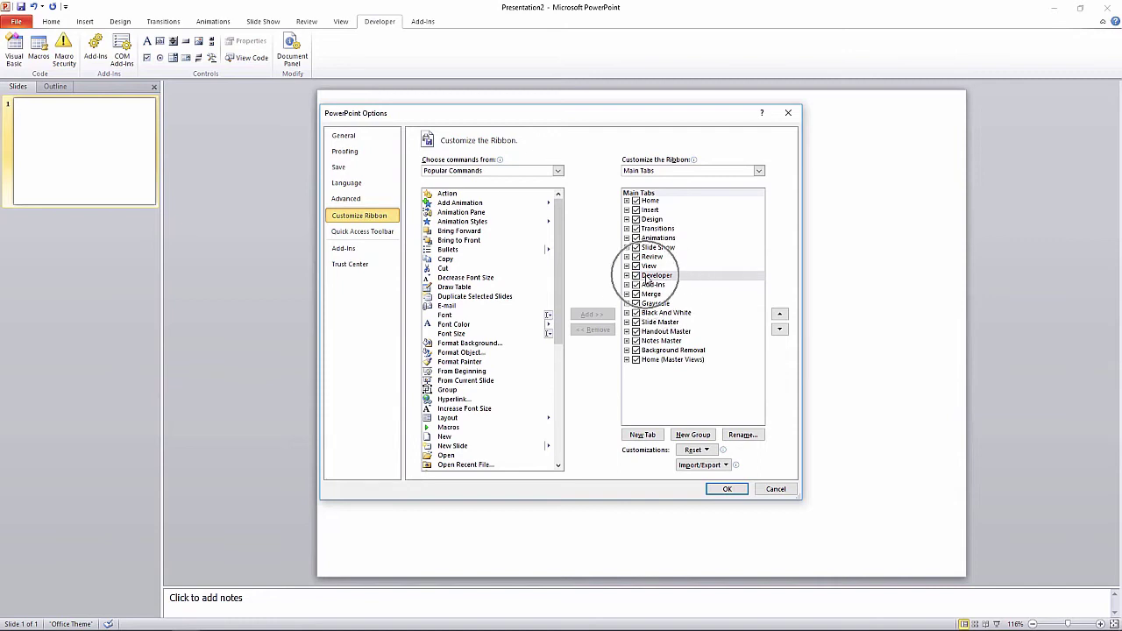
click(728, 489)
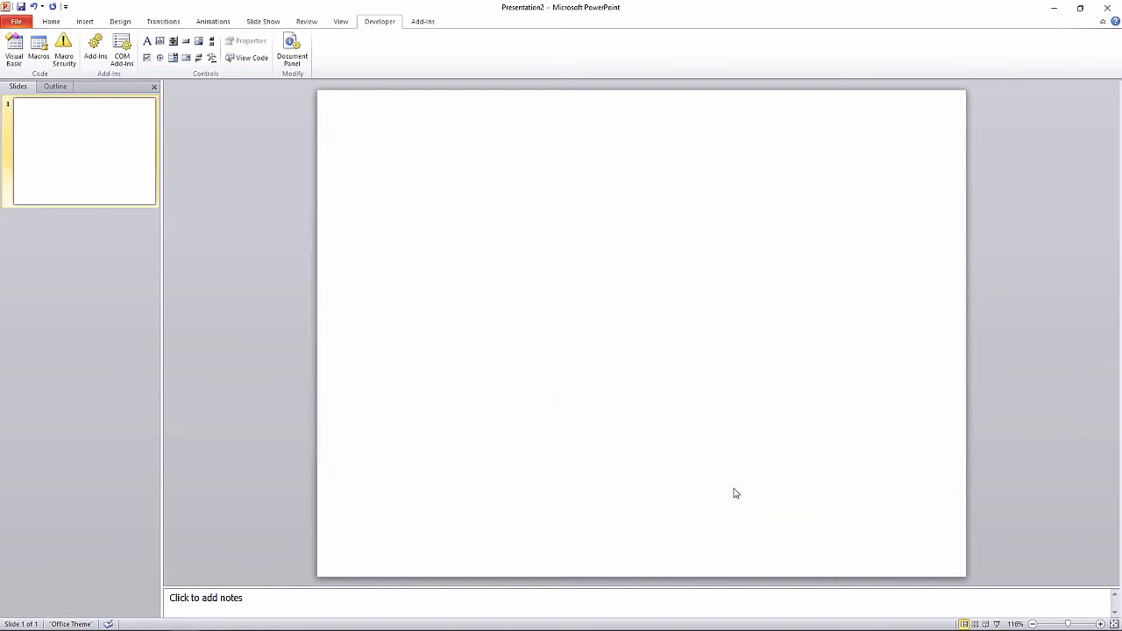
Step: Insert a Composer Player ActiveX control drawn across nearly the whole slide
click(212, 59)
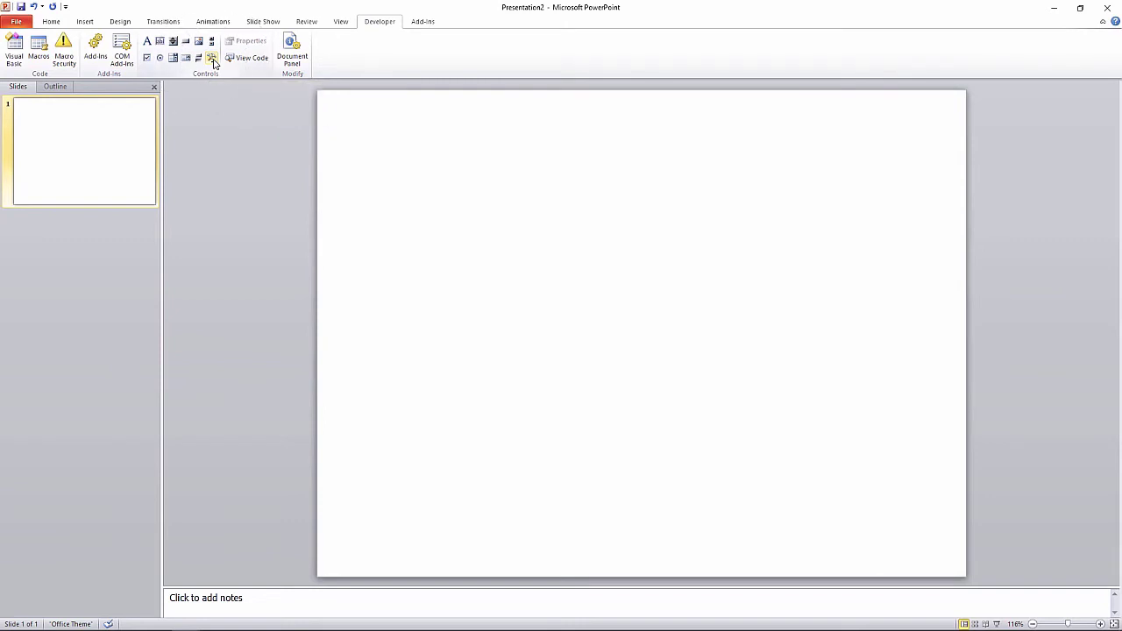
click(212, 59)
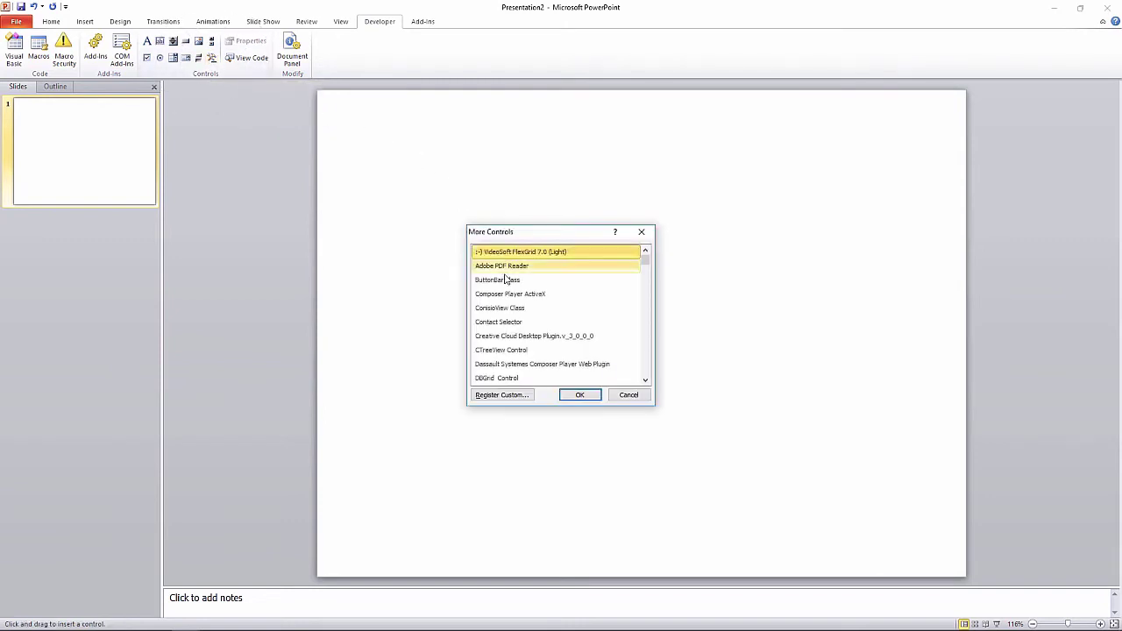
click(513, 296)
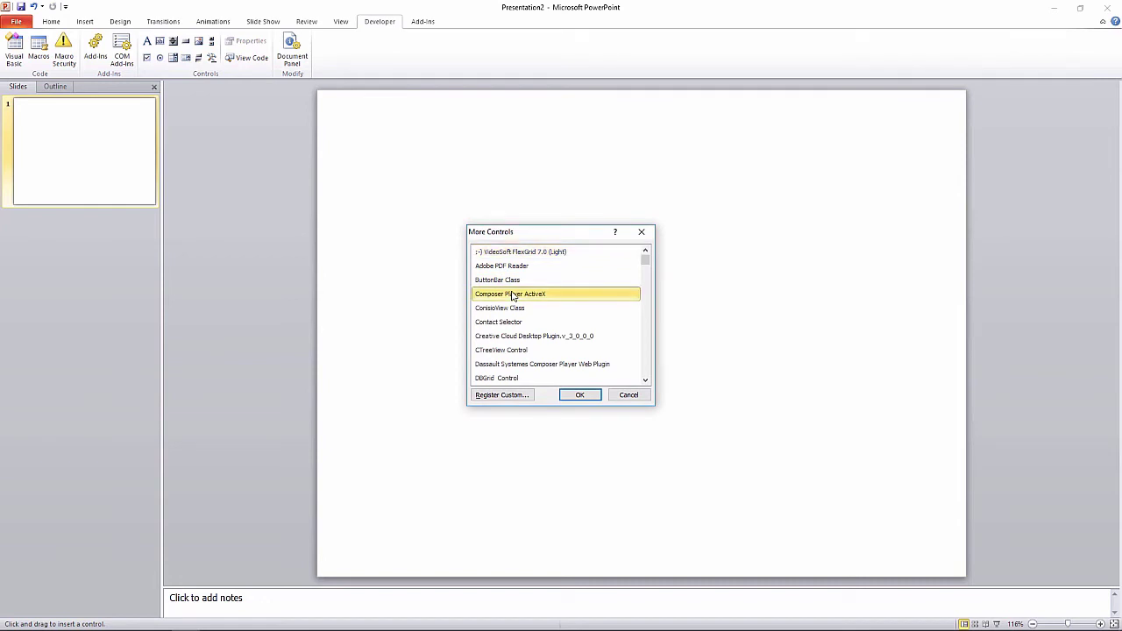
click(577, 396)
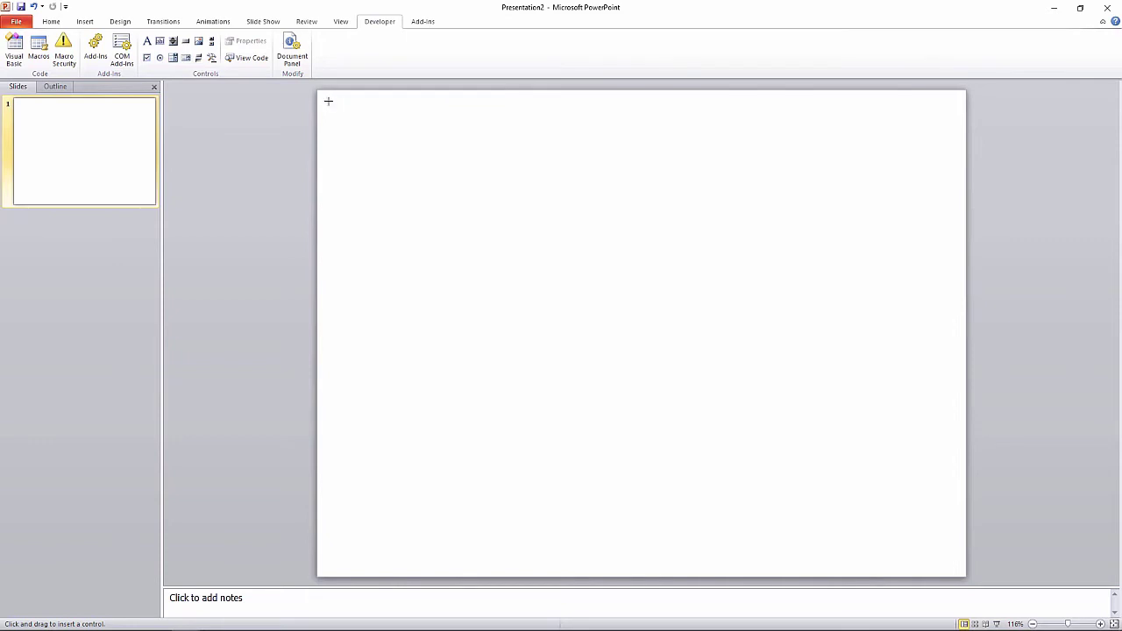
drag(327, 100, 579, 297)
drag(719, 411, 955, 568)
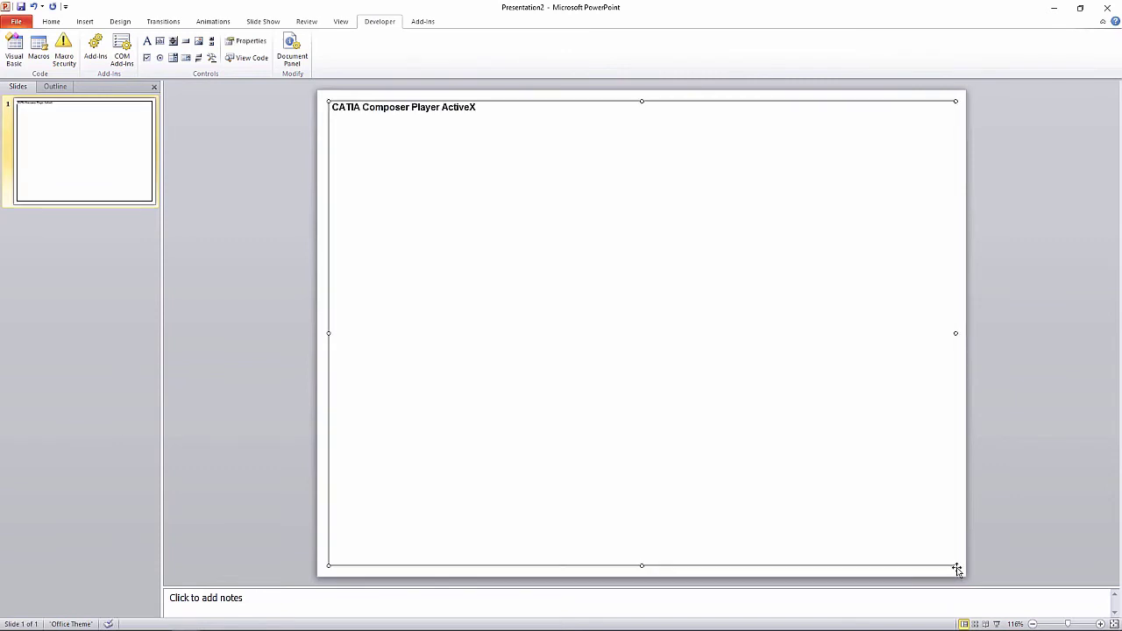
Step: Set the Composer Player control's properties to load Bench Grinder.smg
right_click(501, 220)
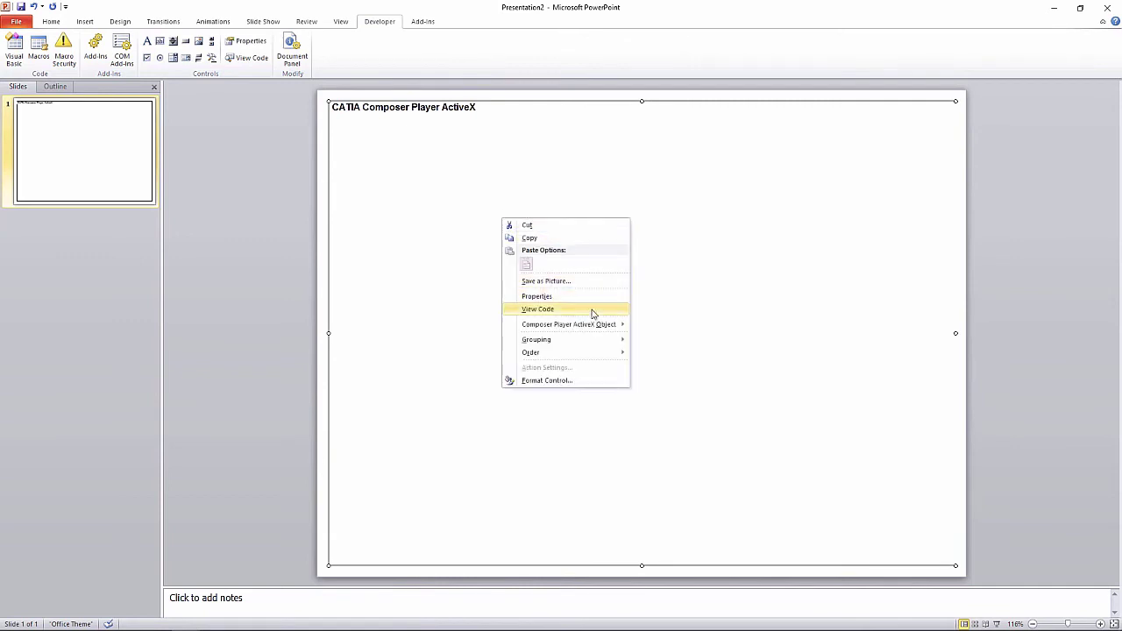
mouse_move(600, 328)
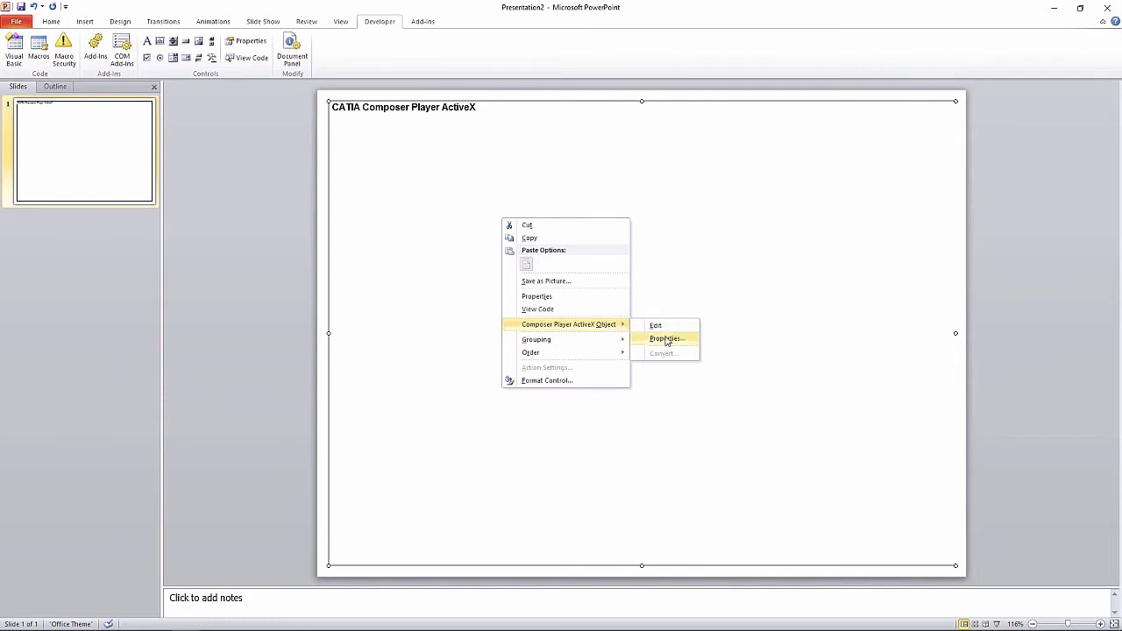
click(666, 339)
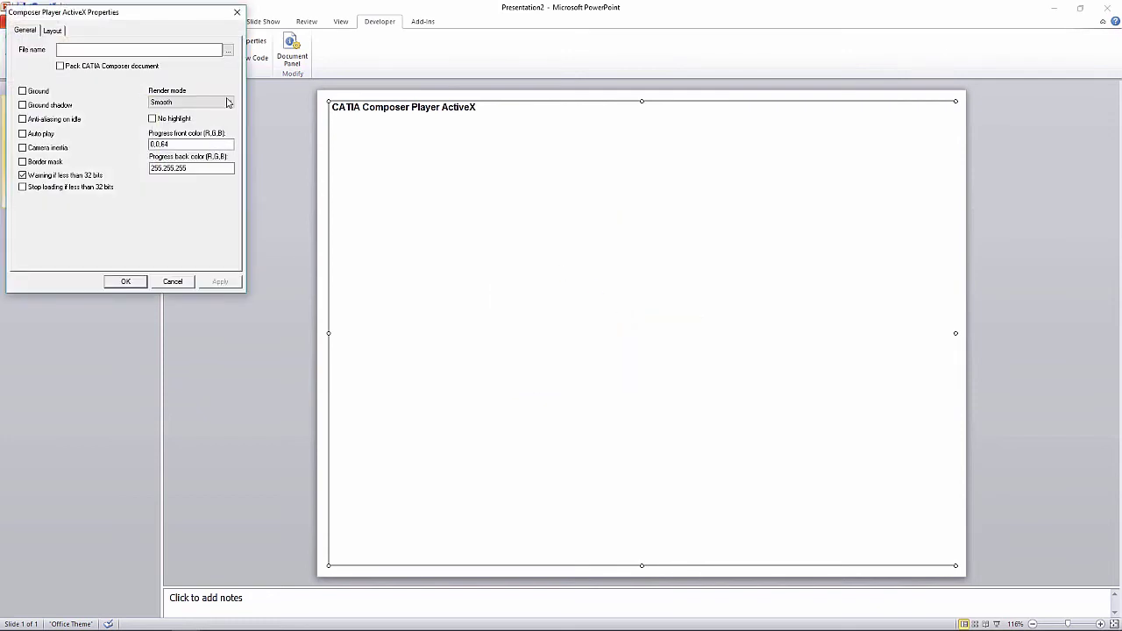
click(228, 51)
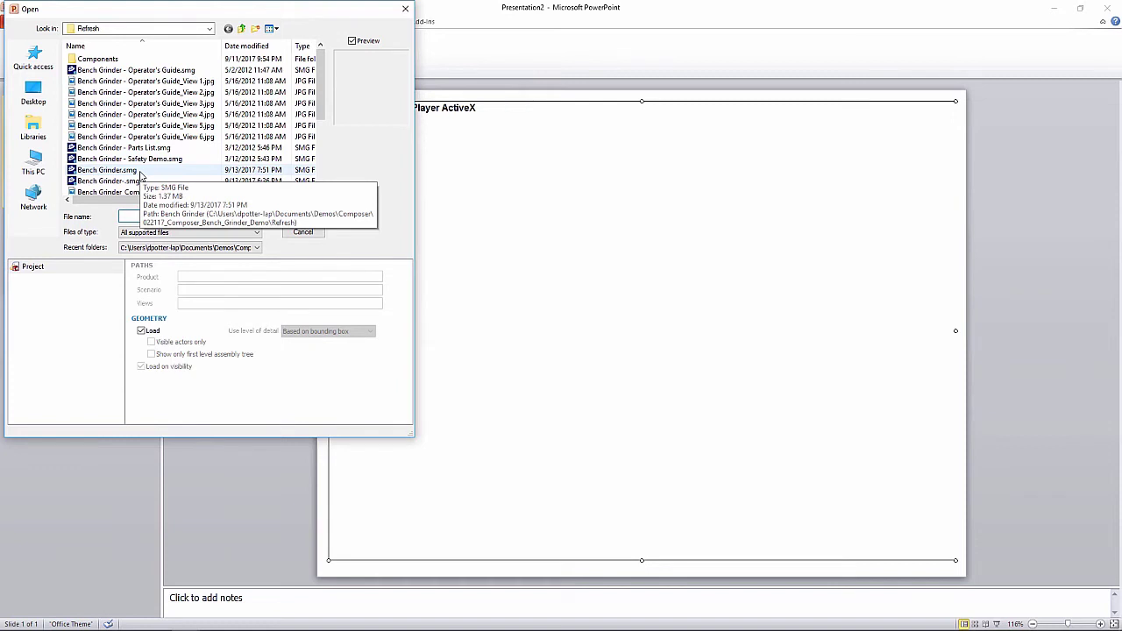
click(139, 172)
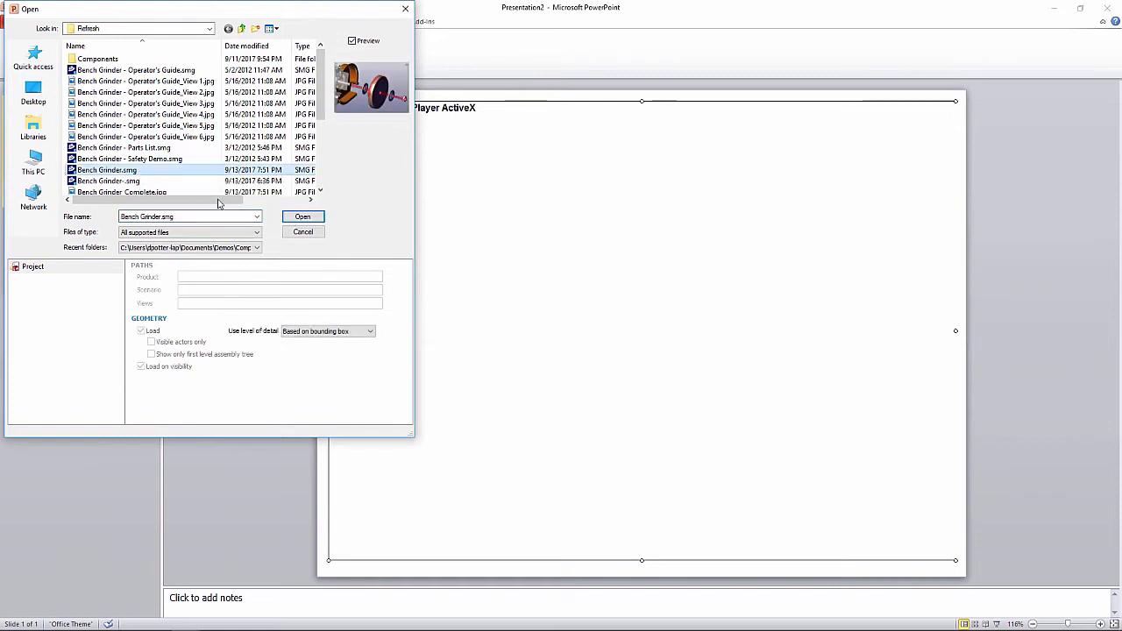
click(302, 217)
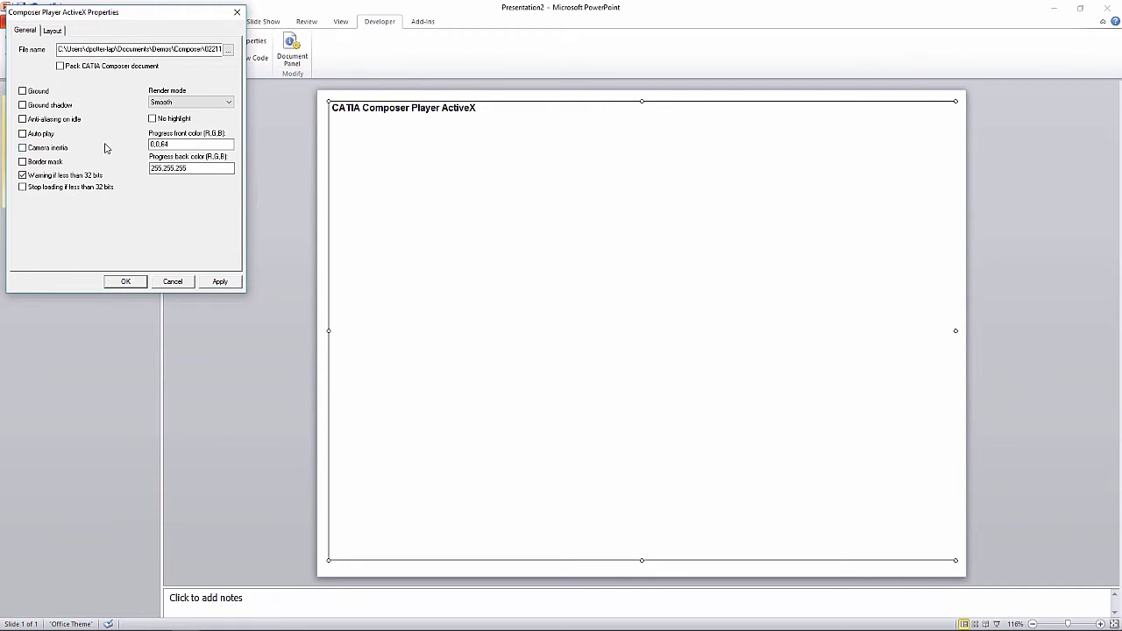
click(52, 29)
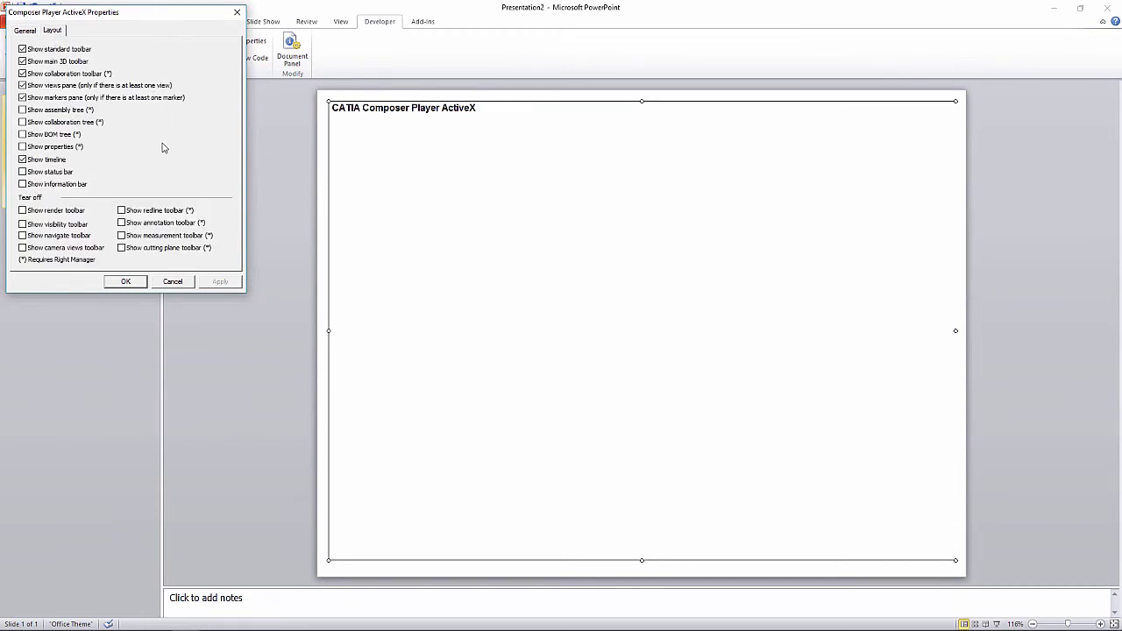
click(26, 30)
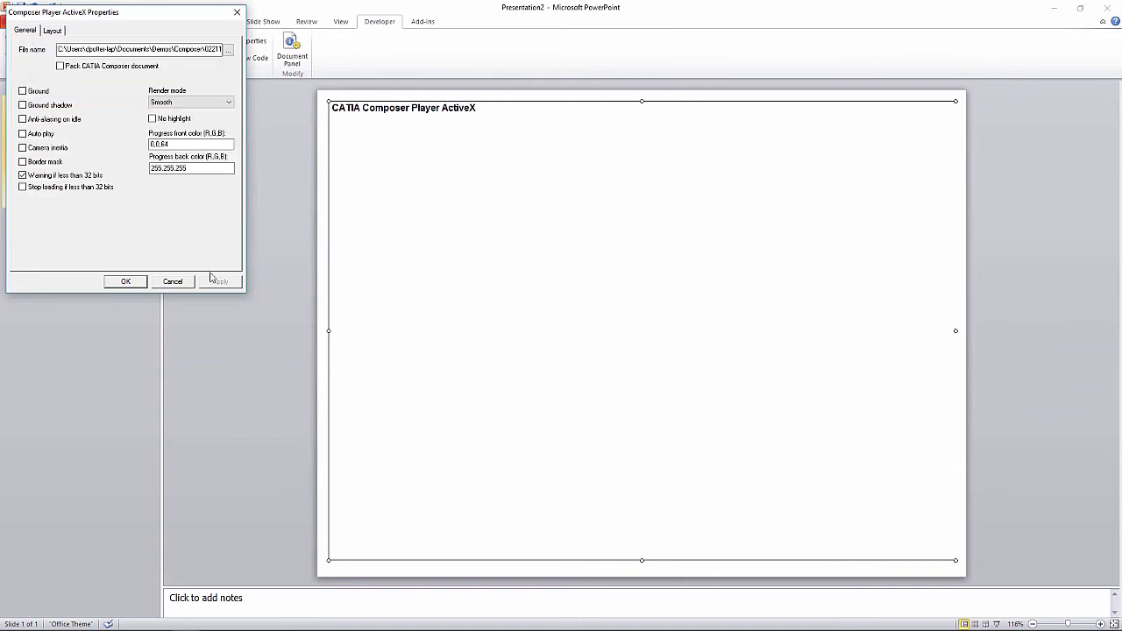
click(125, 282)
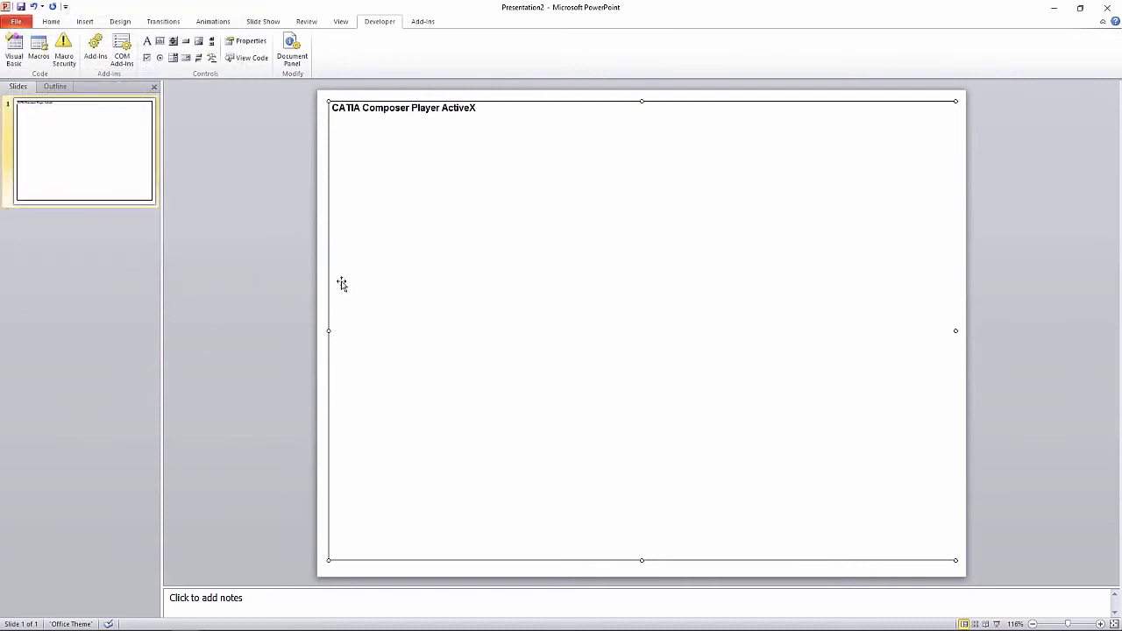
Step: Activate the player to show the grinder with its seven views and six markers
right_click(547, 258)
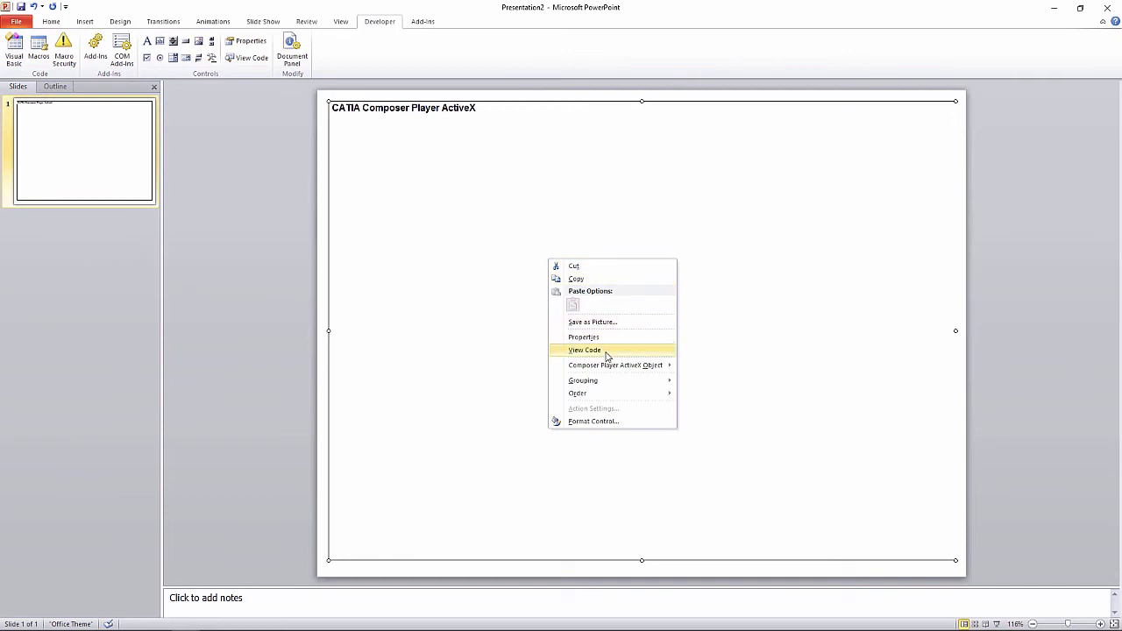
mouse_move(640, 365)
click(697, 368)
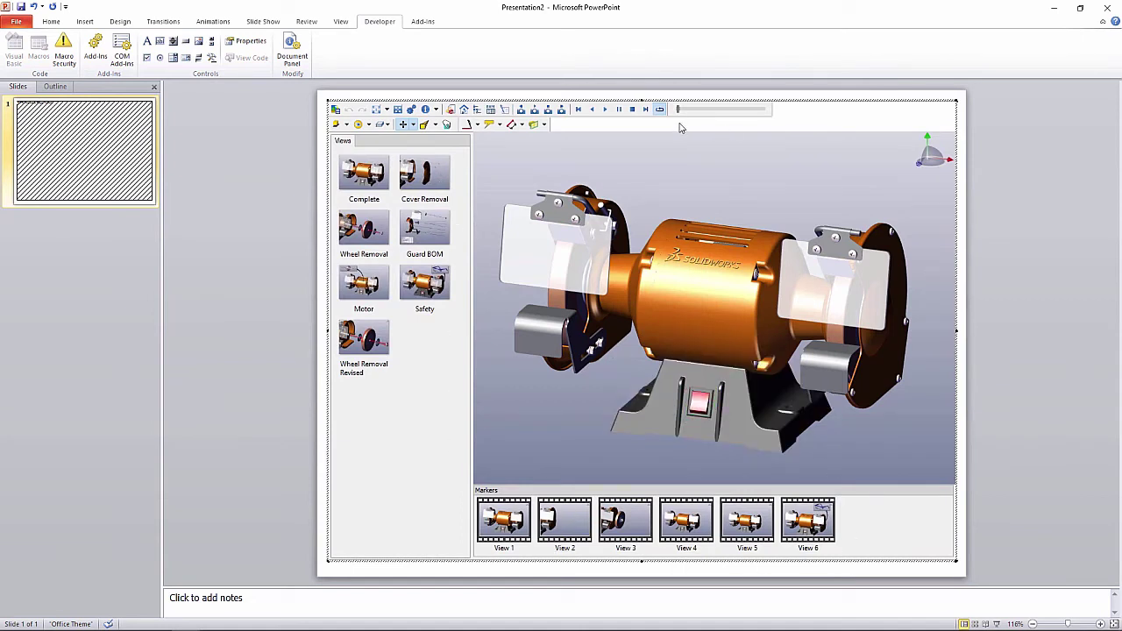
Step: Play the Cover Removal view, render it Smooth, and make the wheel shield transparent
click(563, 109)
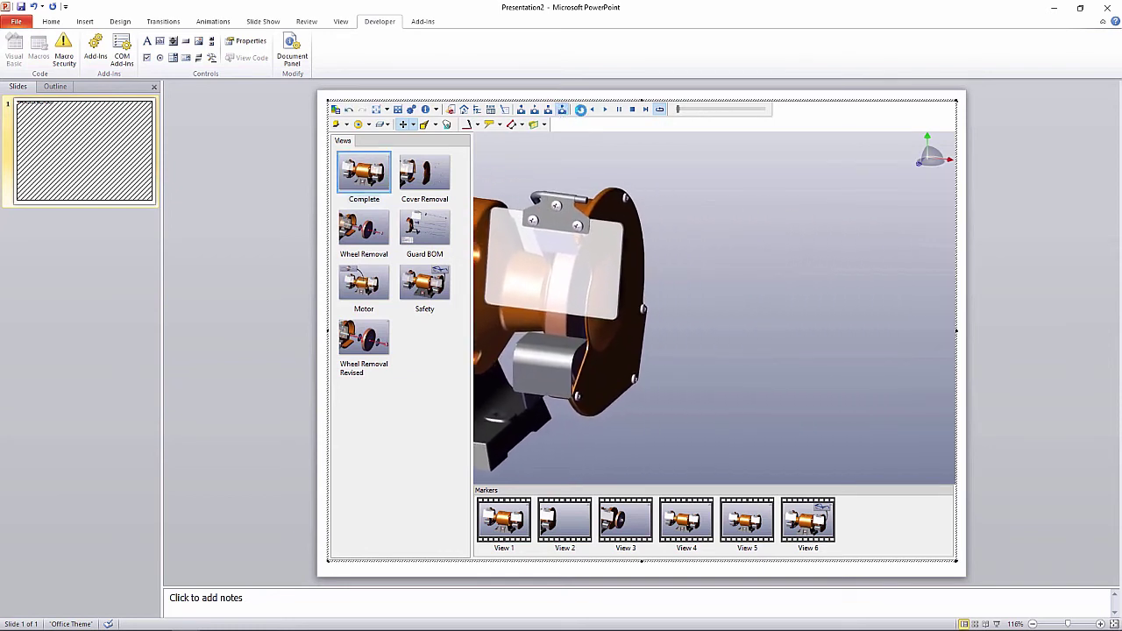
click(356, 126)
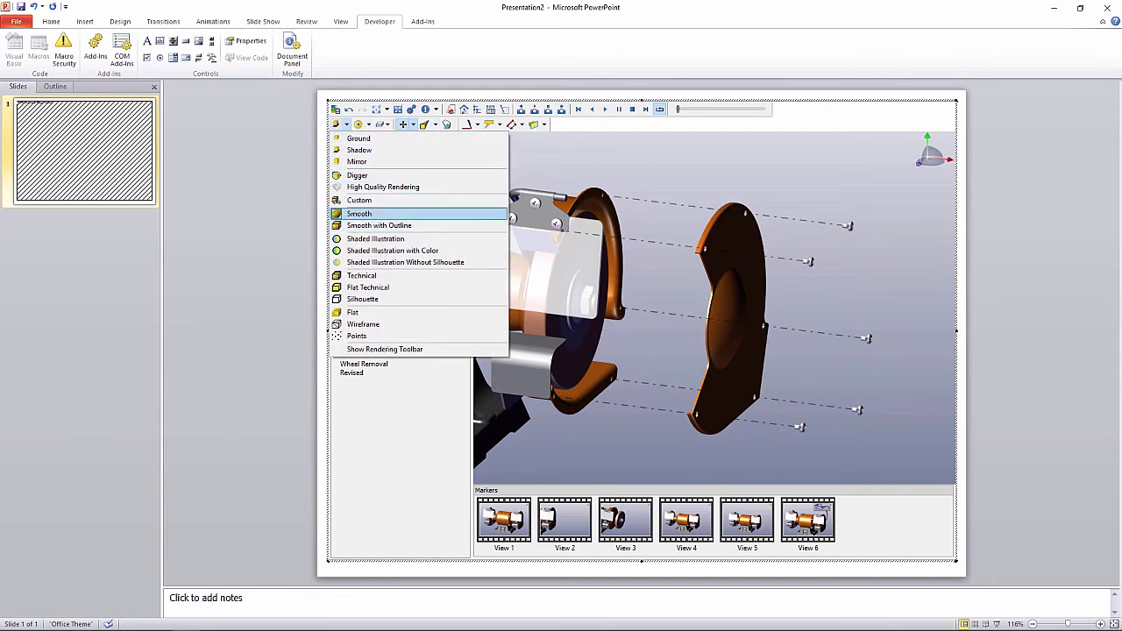
click(361, 214)
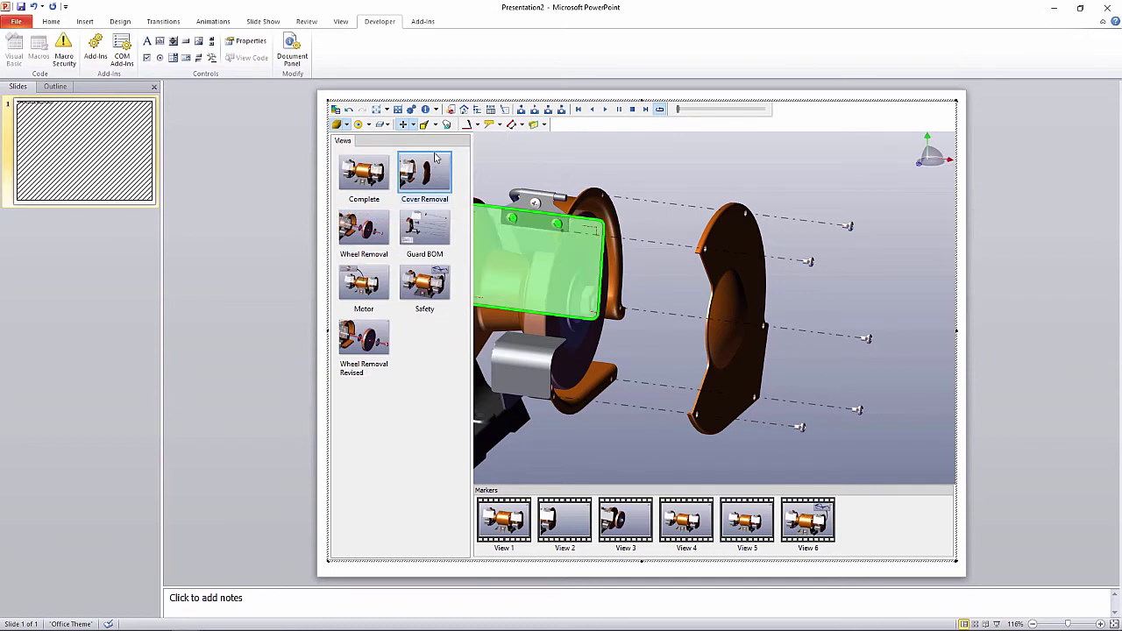
click(379, 125)
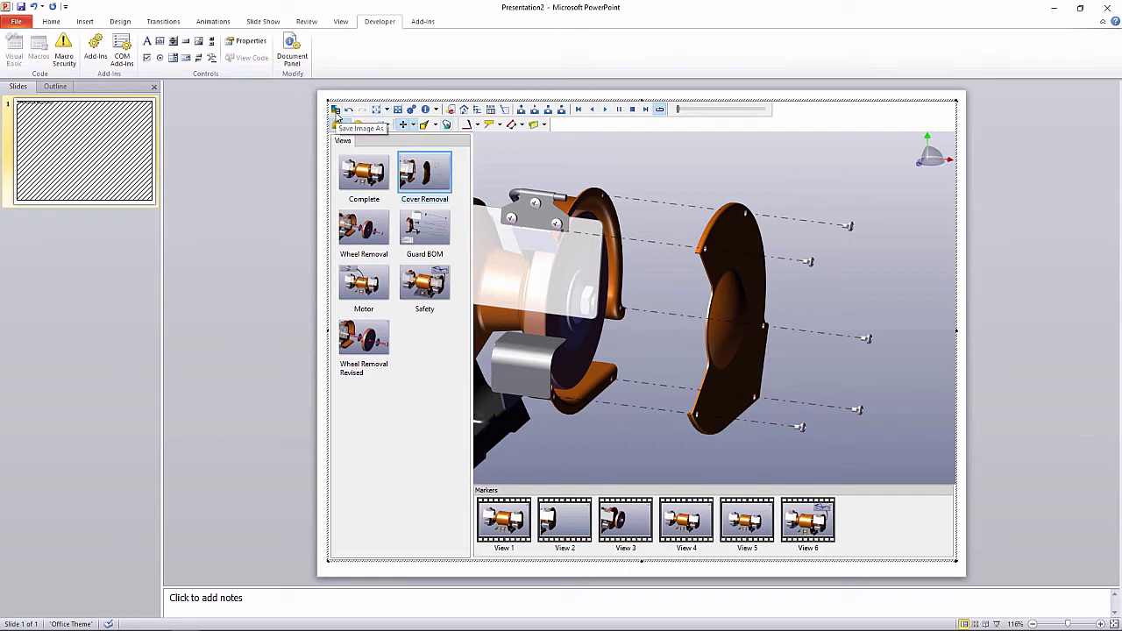
Step: Toggle Full Screen so the exploded grinder fills the control, then leave edit mode
click(397, 111)
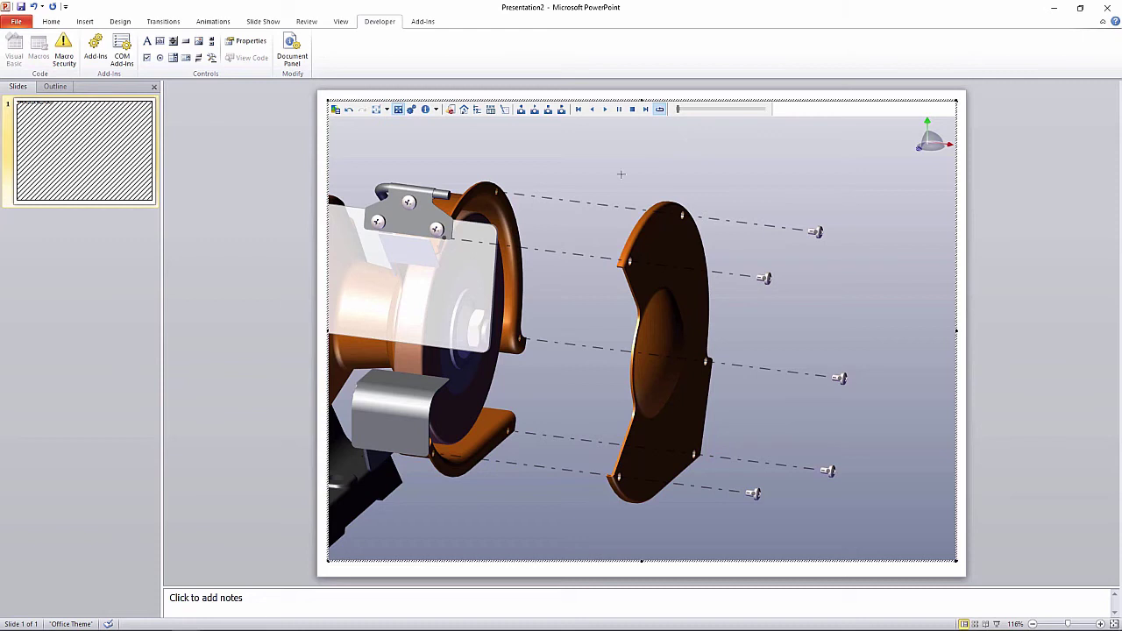
click(269, 153)
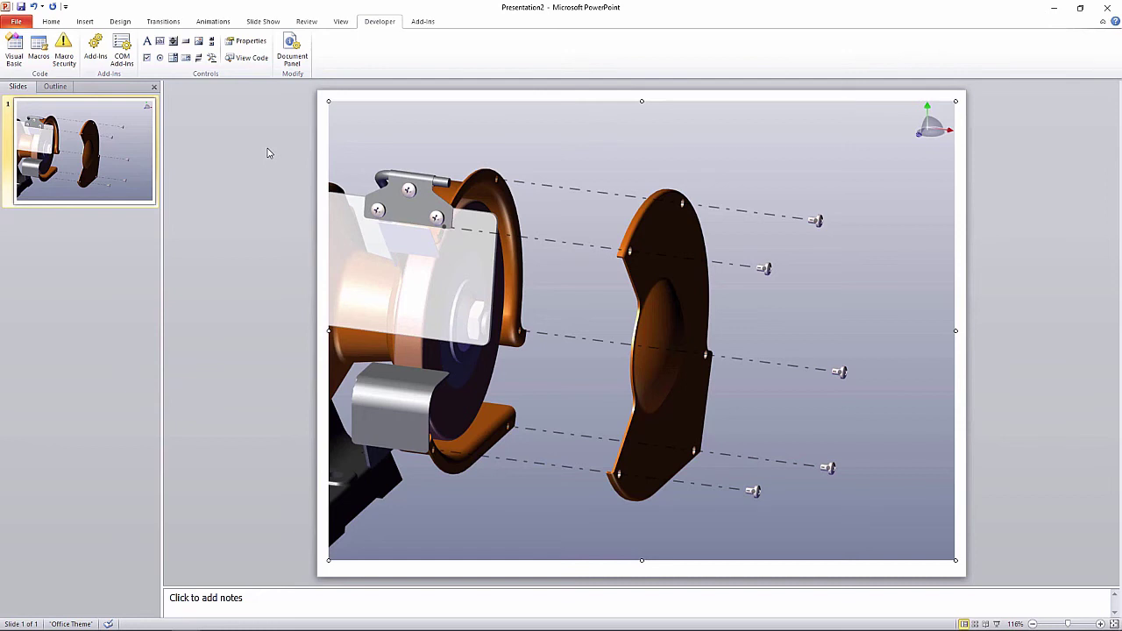
Step: Confirm Acrobat Reader's Enhanced Security preferences
key(alt+Tab)
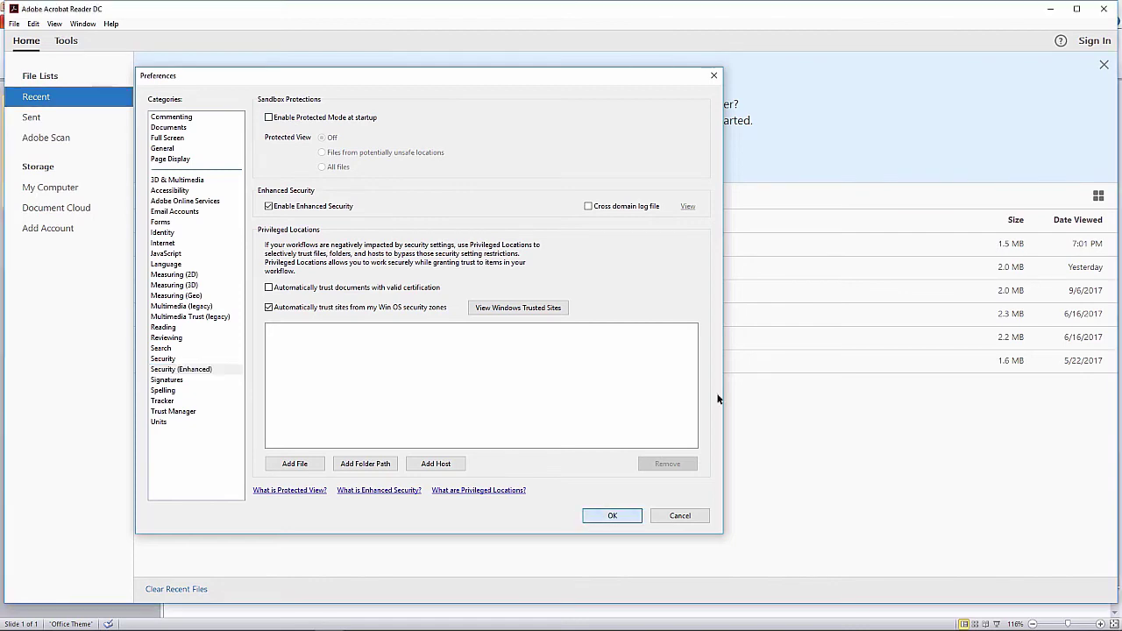
click(609, 516)
Step: Close Acrobat Reader, deselect the slide's 3D view, and return to SOLIDWORKS Composer
click(1107, 11)
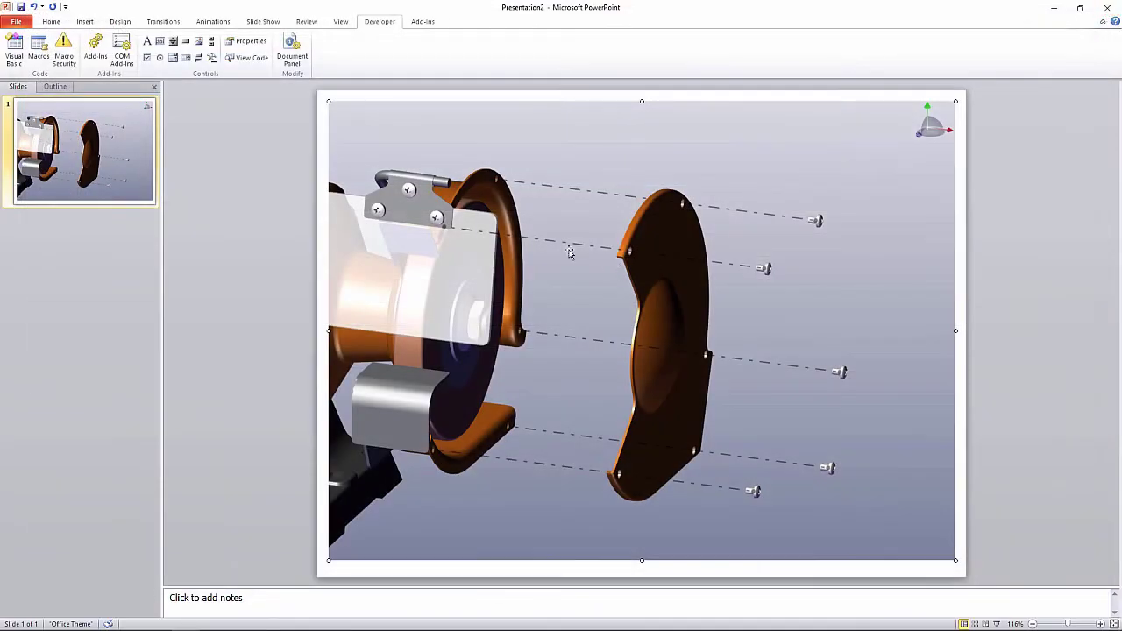
click(235, 290)
key(alt)
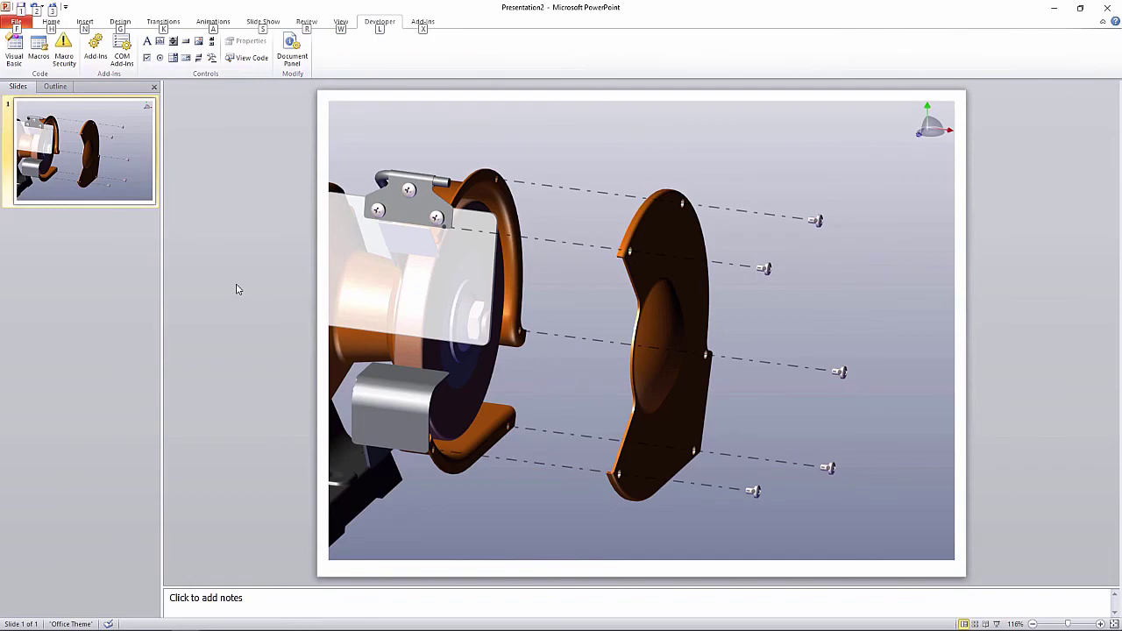
key(alt+Tab)
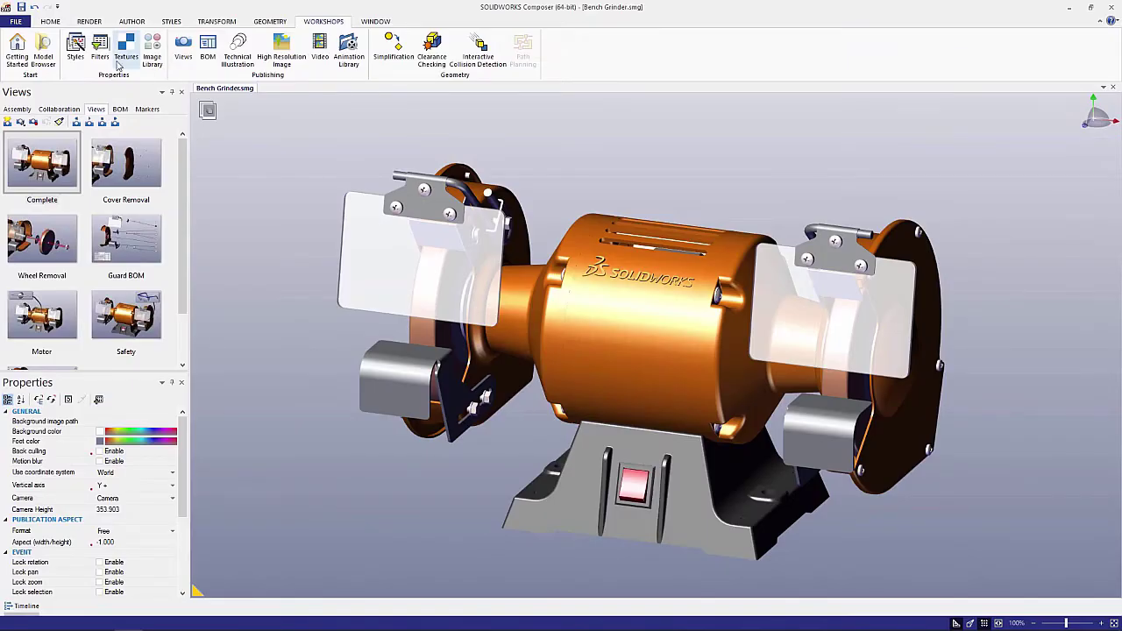
Step: Publish the bench grinder project to PDF as Bench Grinder.pdf in the Refresh folder
click(18, 22)
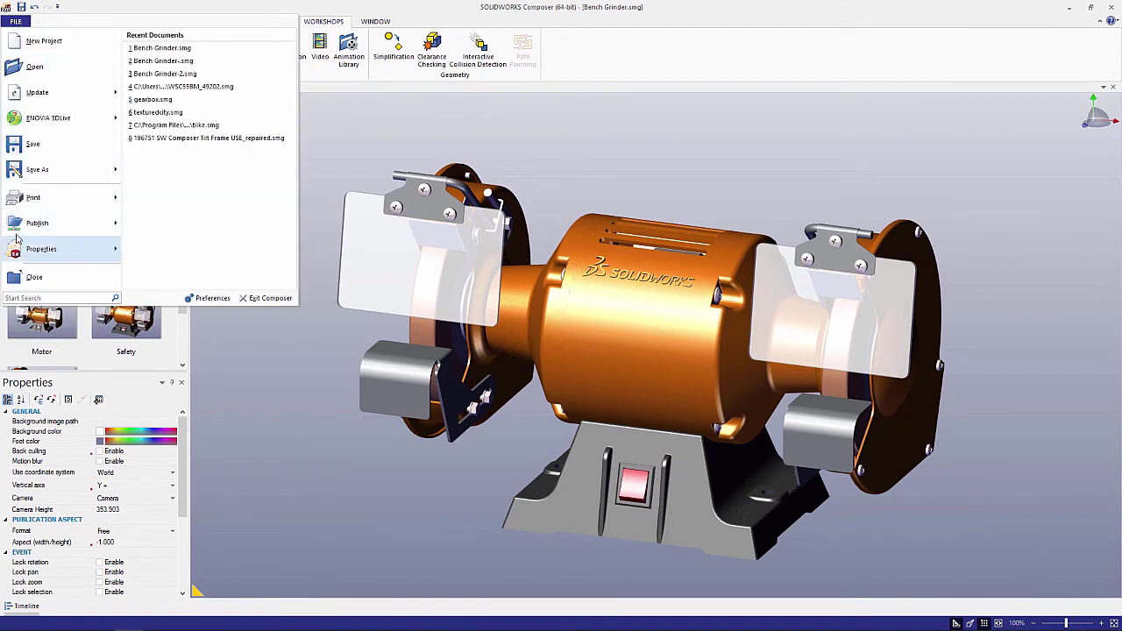
mouse_move(61, 221)
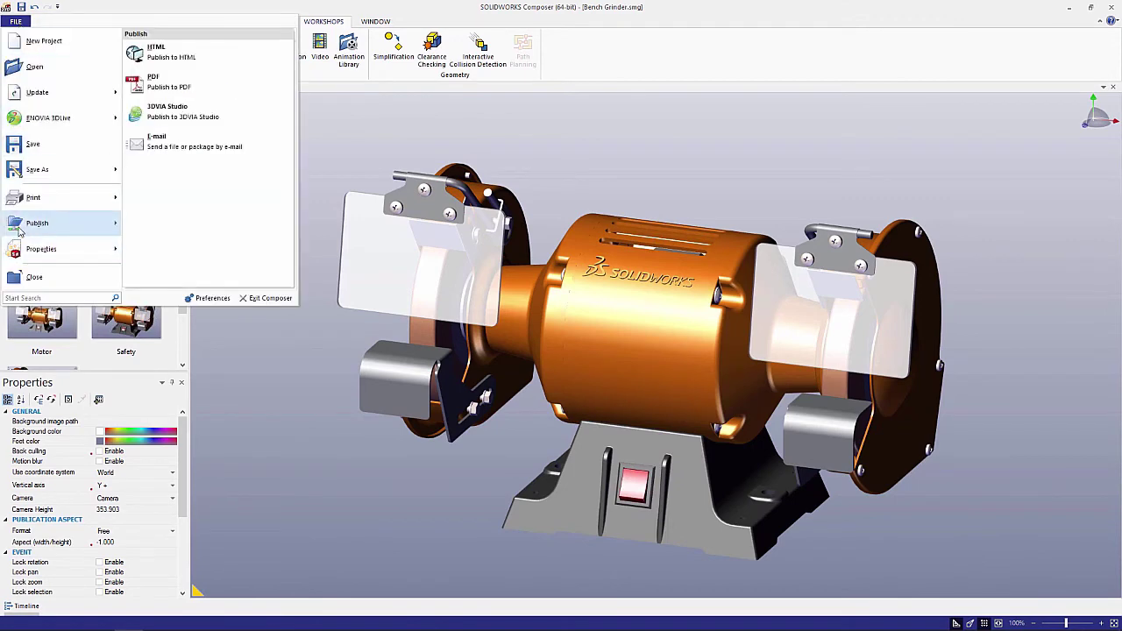
click(160, 88)
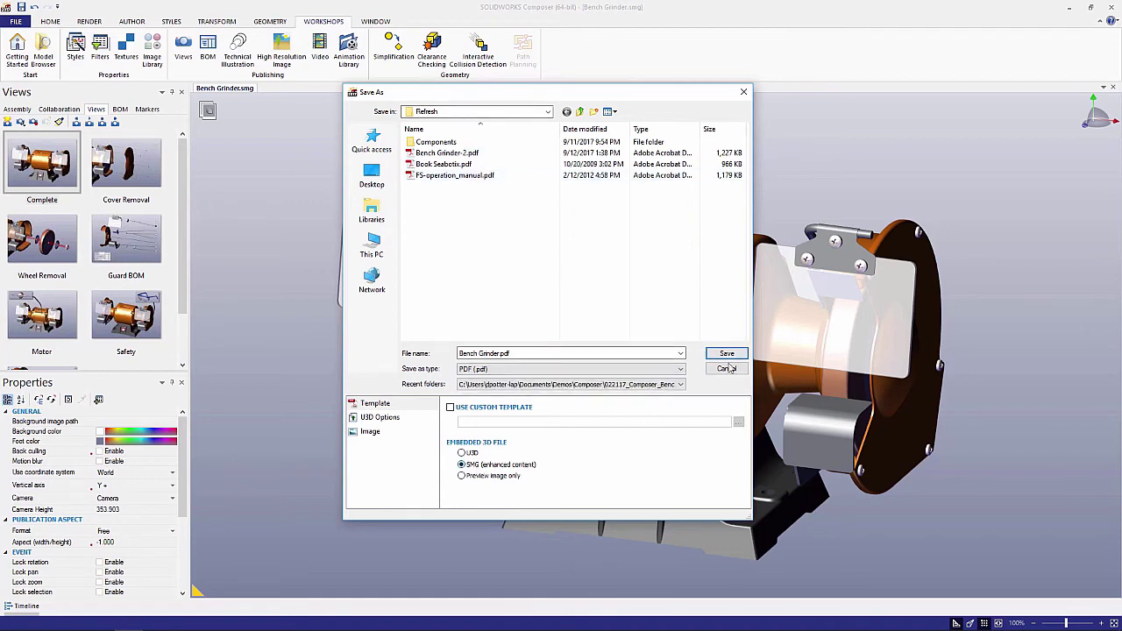
click(726, 354)
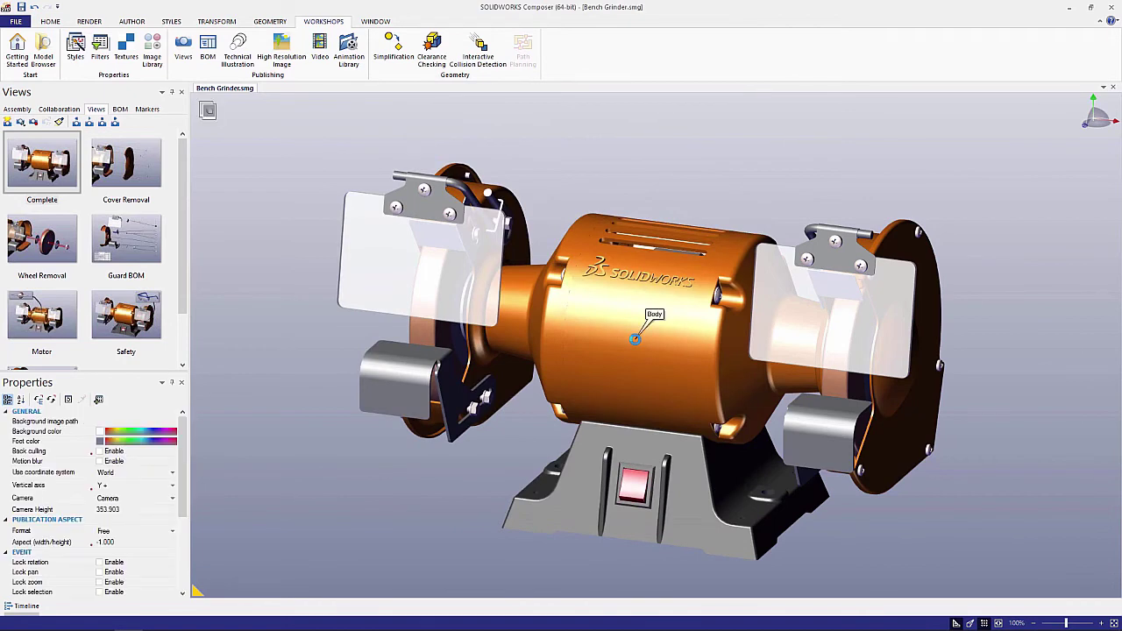
Step: Open Bench Grinder.pdf from the Refresh folder in Acrobat Reader
key(alt+Tab)
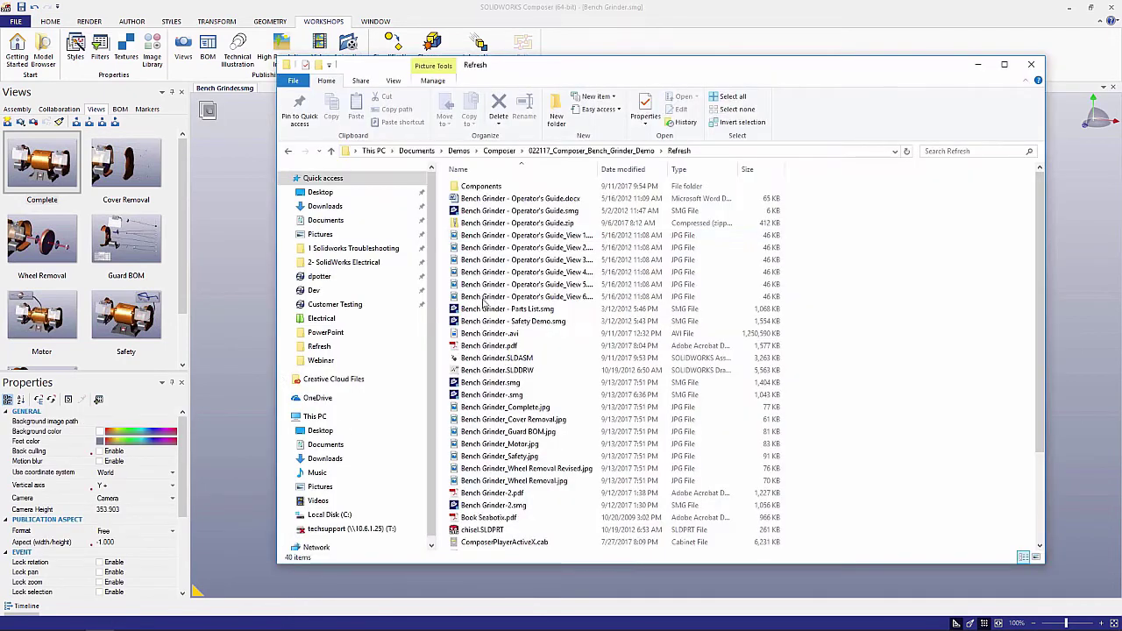
double_click(492, 347)
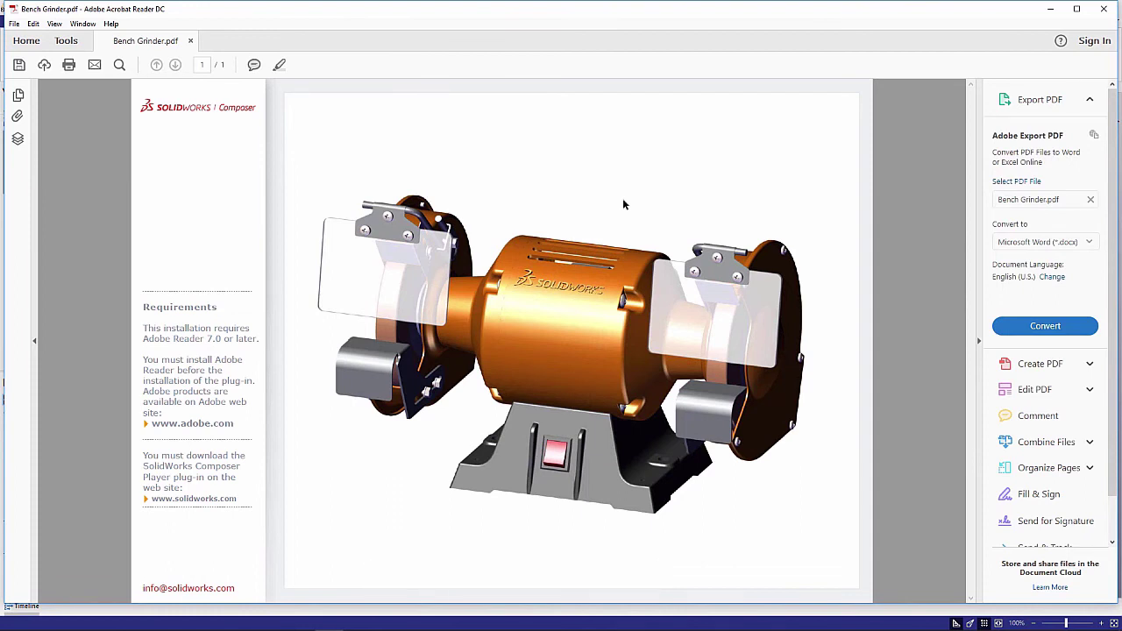
Step: Activate the PDF's 3D grinder and hide the side panes to enlarge the view
click(623, 200)
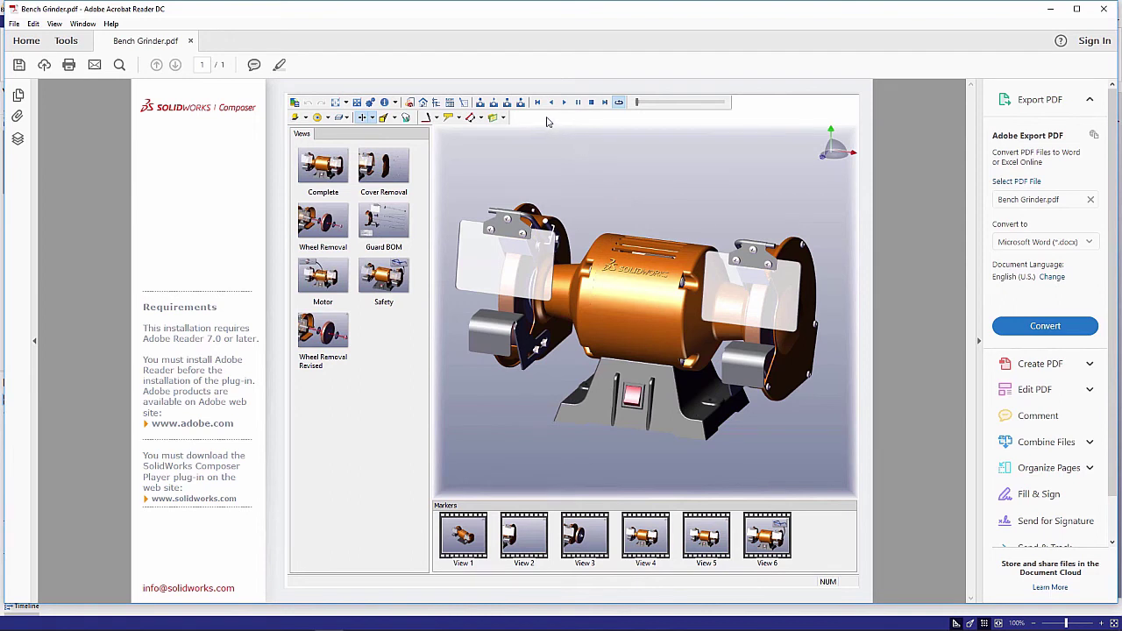
right_click(546, 121)
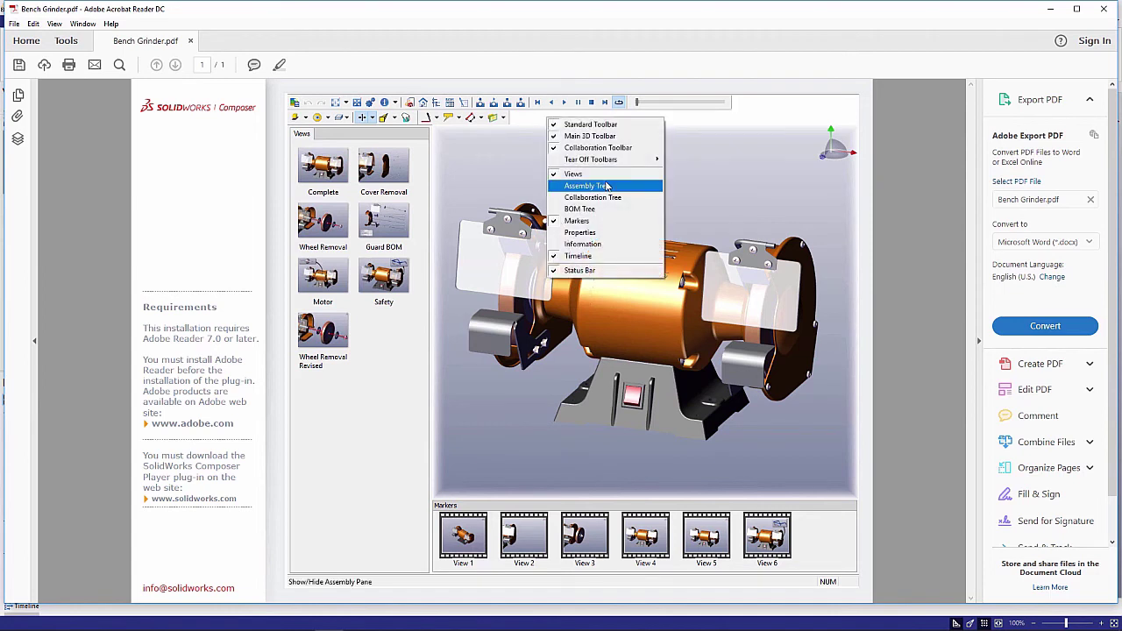
mouse_move(613, 160)
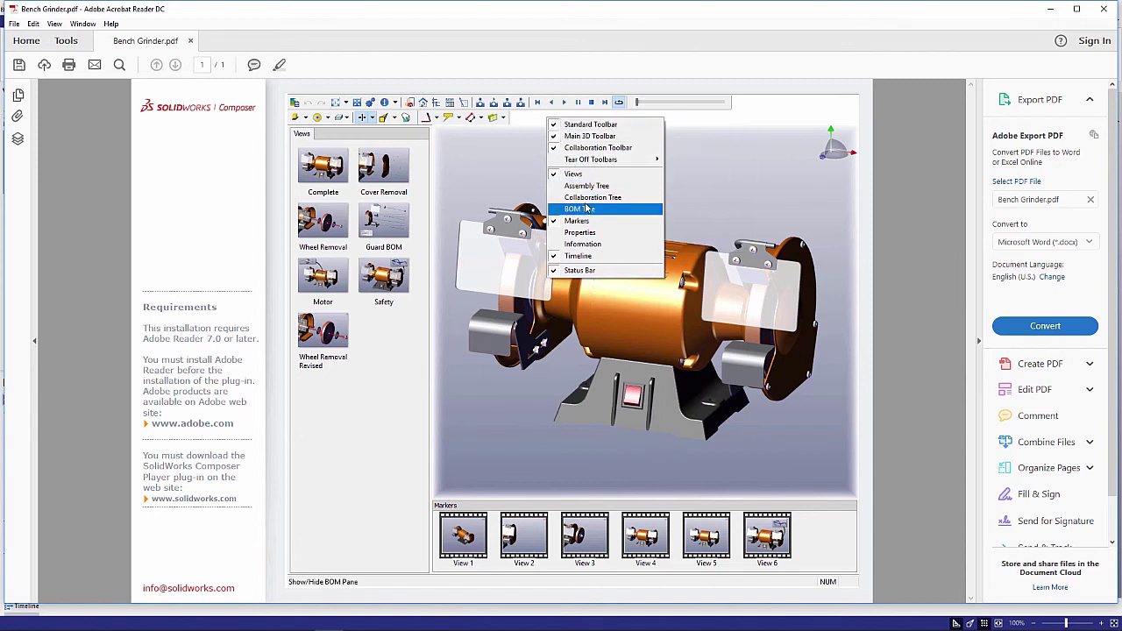
click(535, 127)
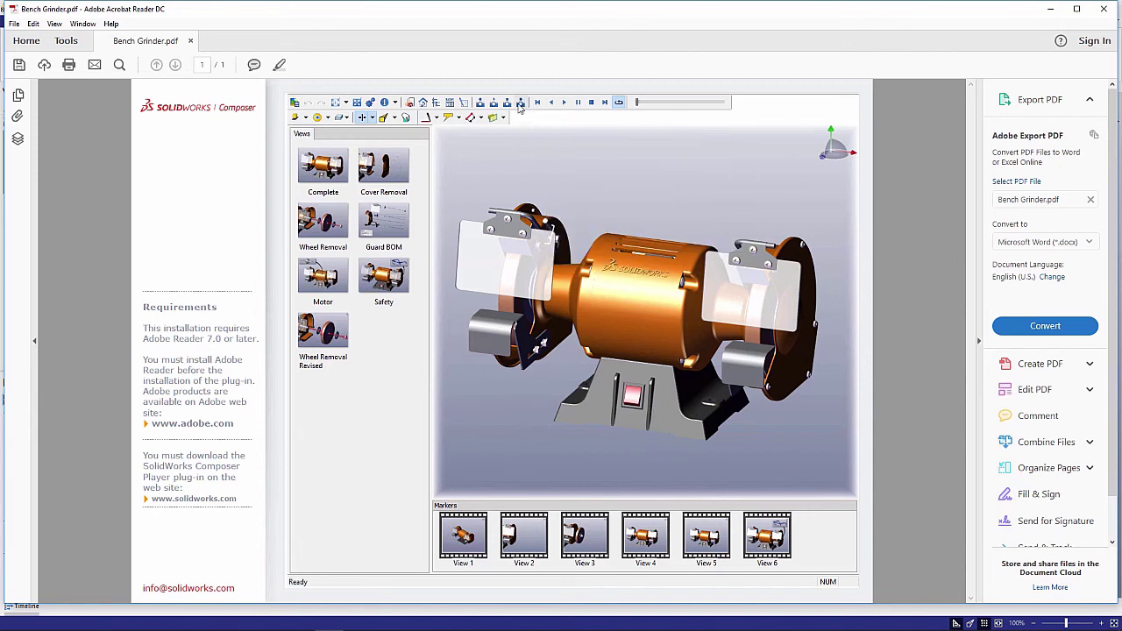
click(357, 102)
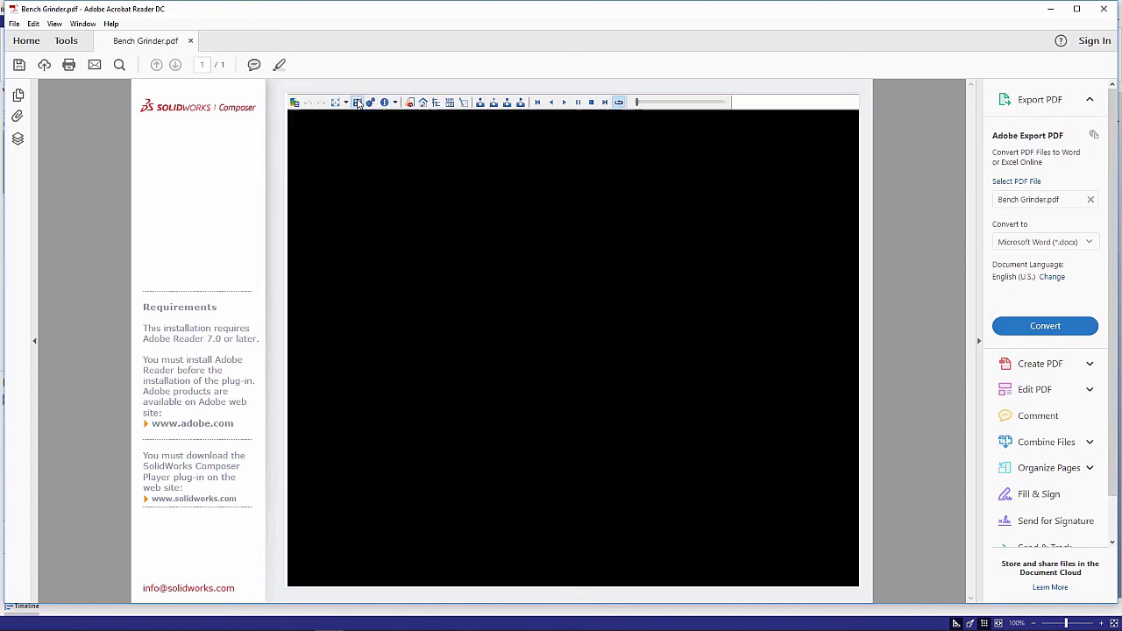
Step: Step through and play the views animation, stop it, then open Application Preferences
click(521, 103)
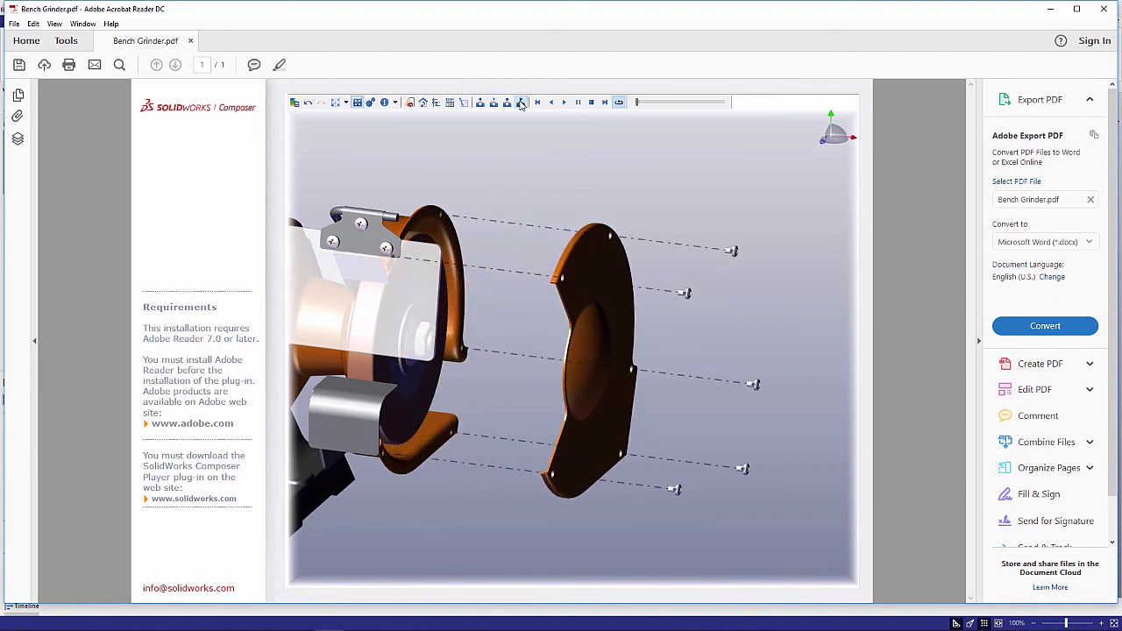
click(563, 102)
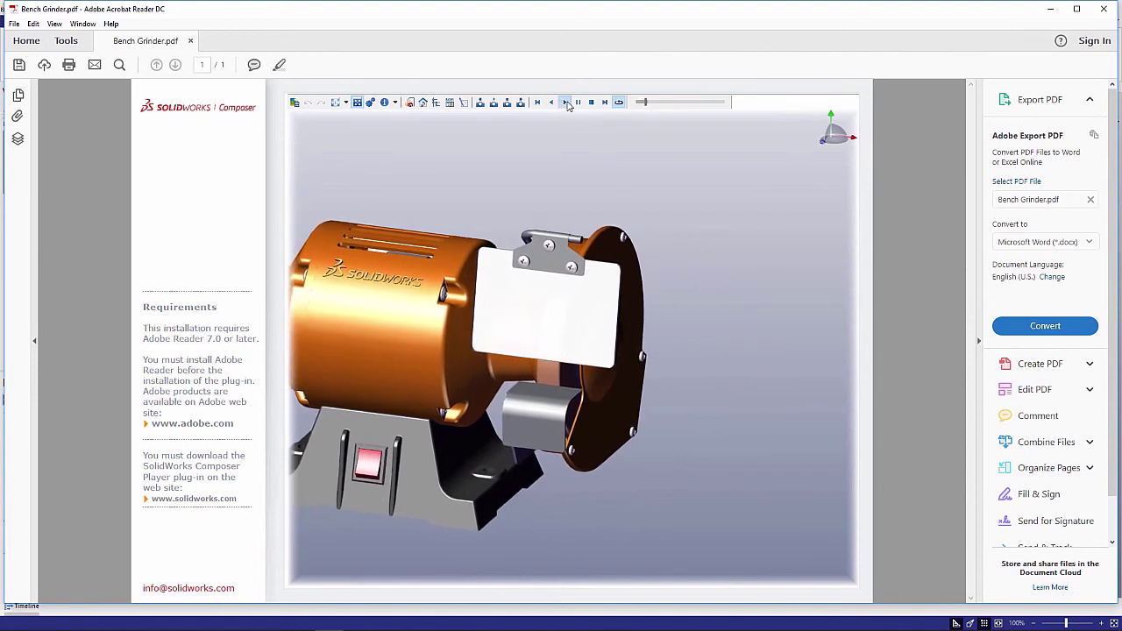
click(592, 103)
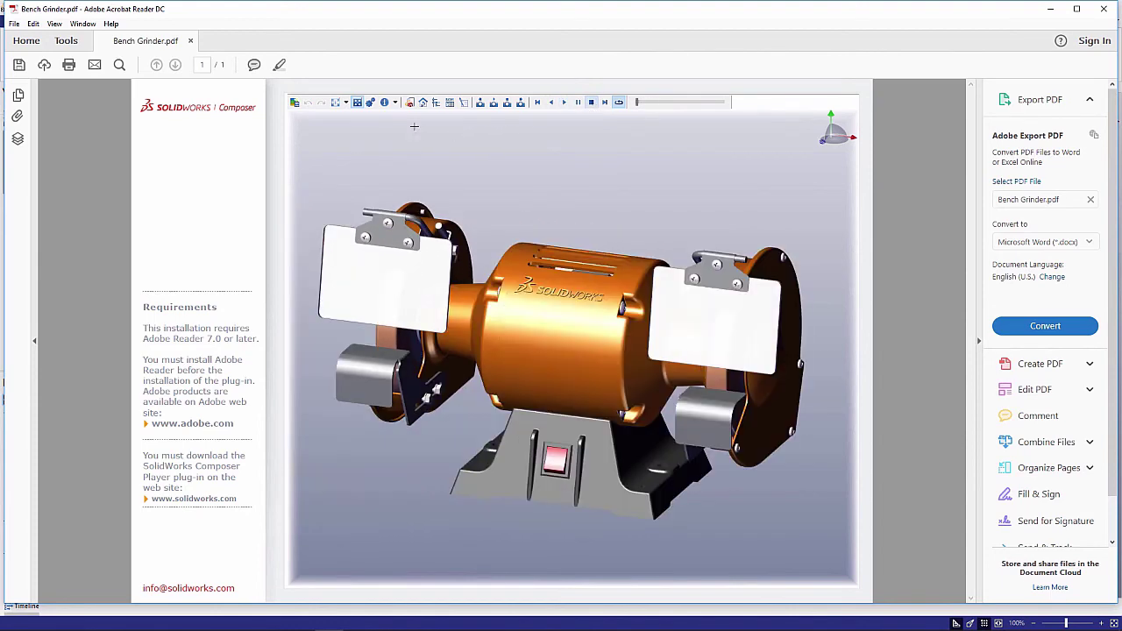
click(372, 106)
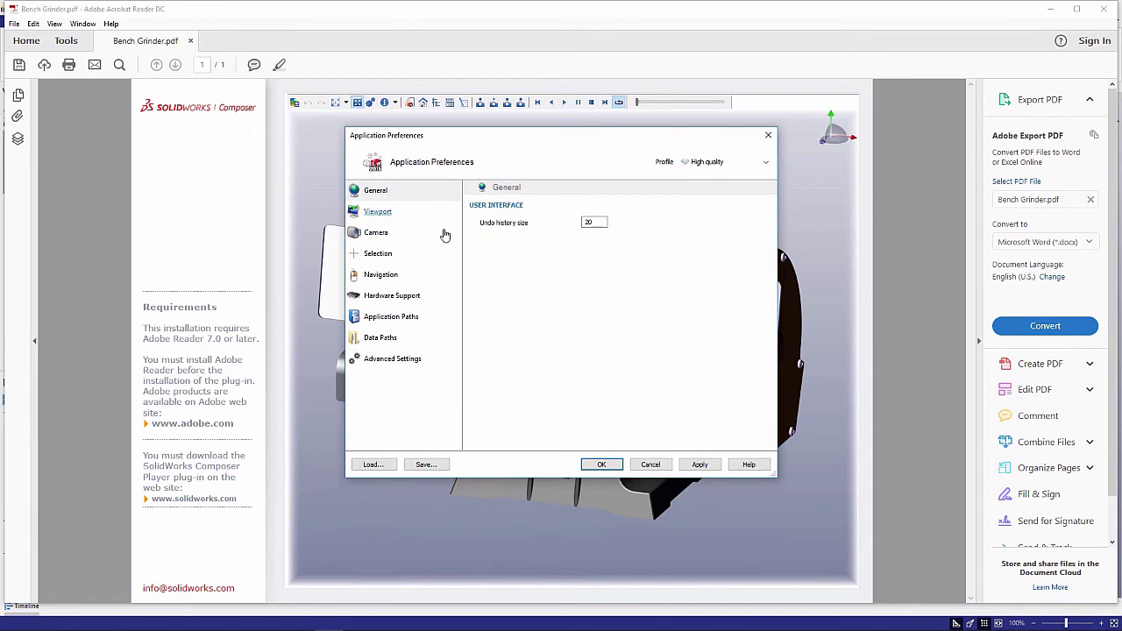
Step: Accept the 3D Application Preferences to return to the assembled grinder
click(601, 465)
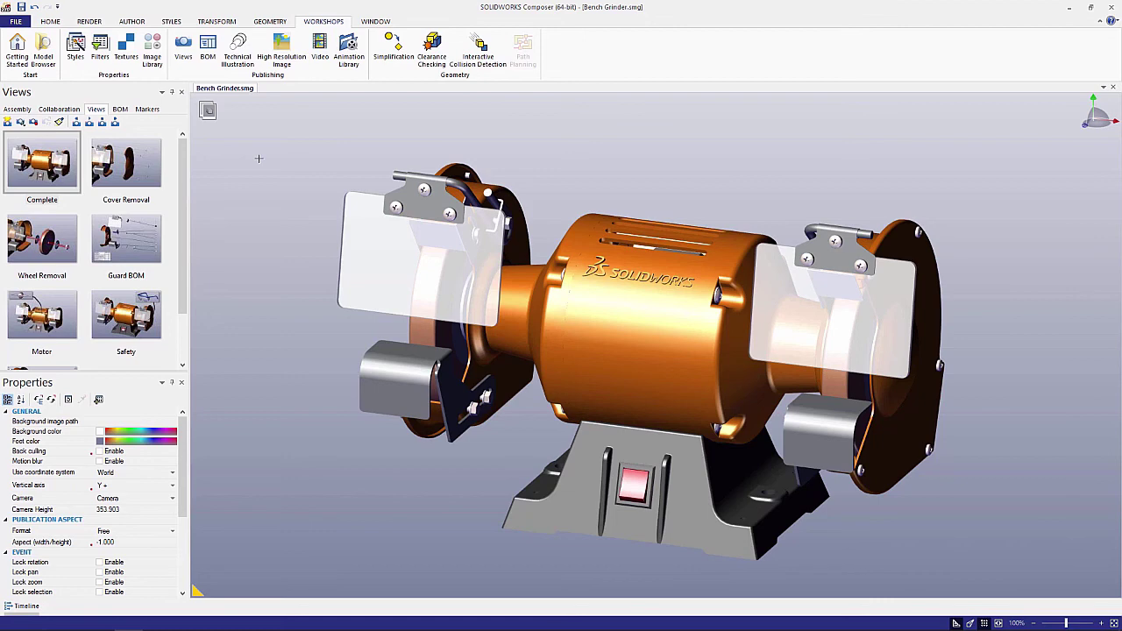
Step: Publish the scene to HTML with the Full output profile, saving Bench Grinder.html in the Refresh folder
click(17, 22)
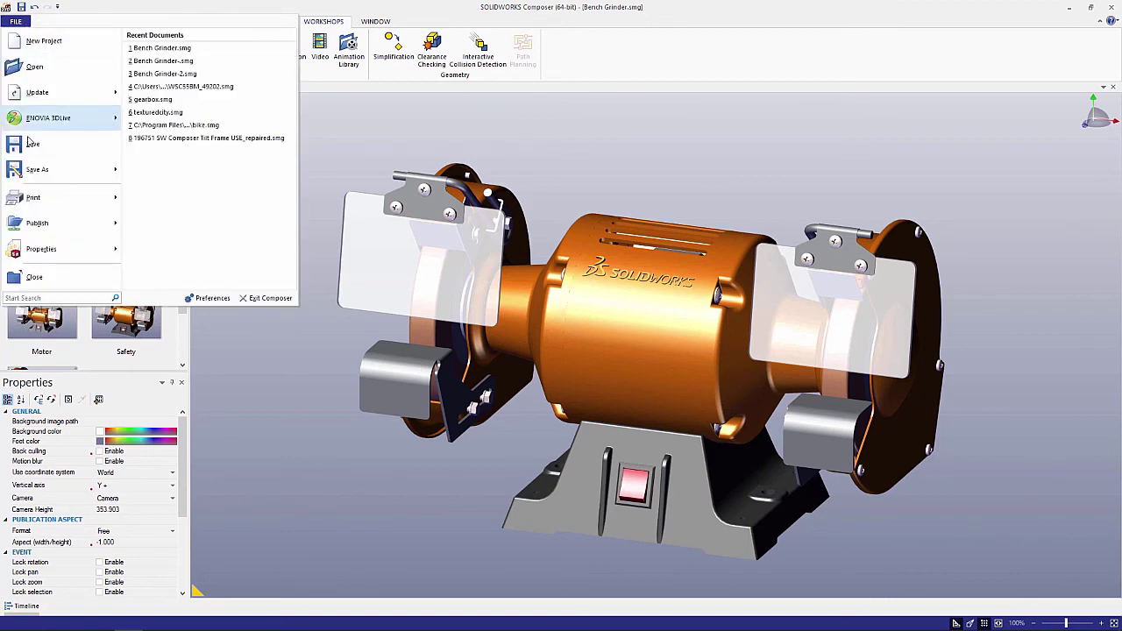
mouse_move(31, 222)
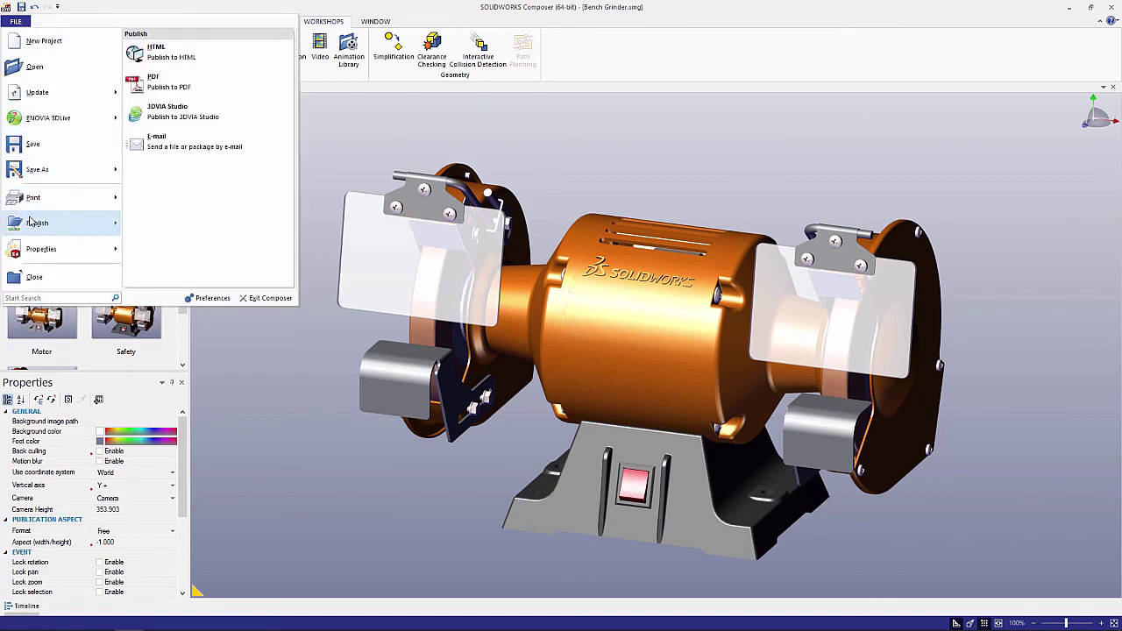
click(162, 54)
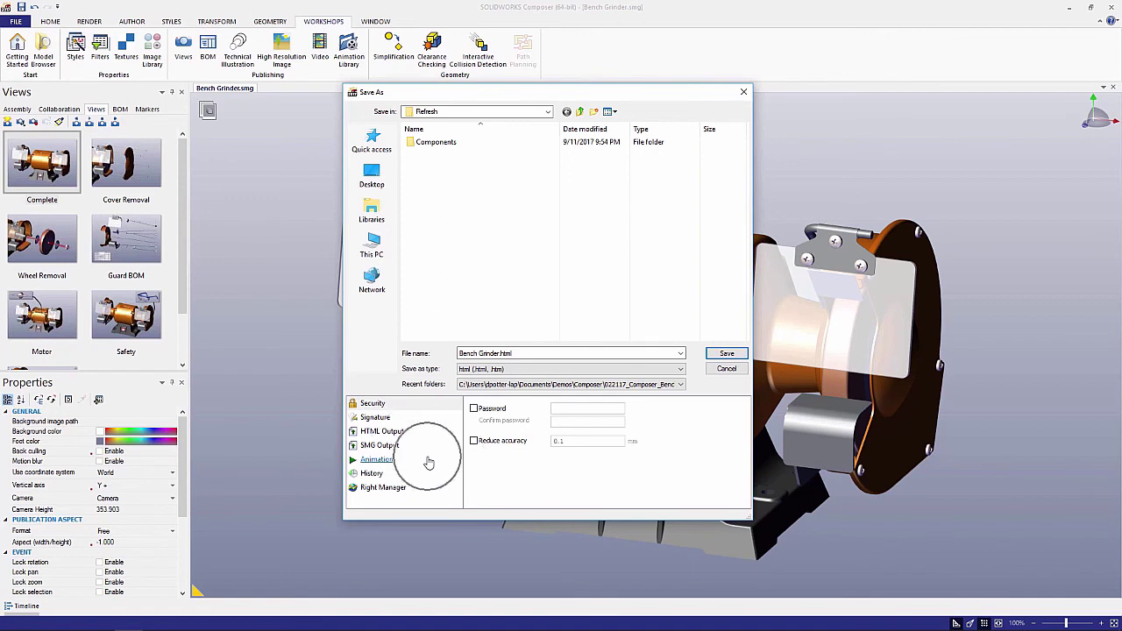
click(393, 489)
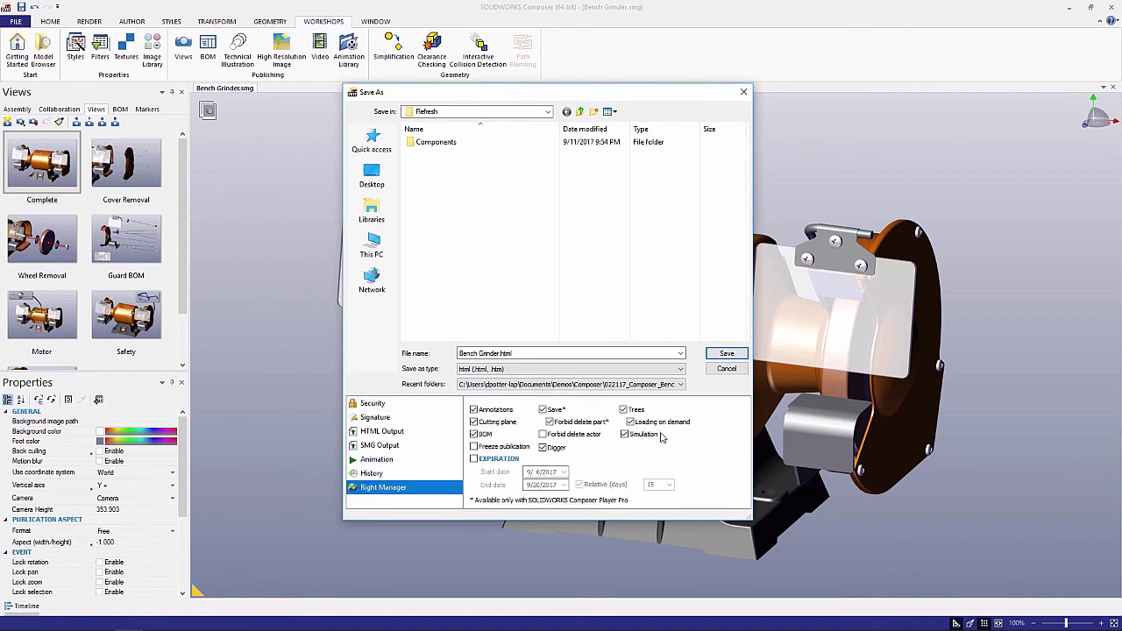
click(383, 434)
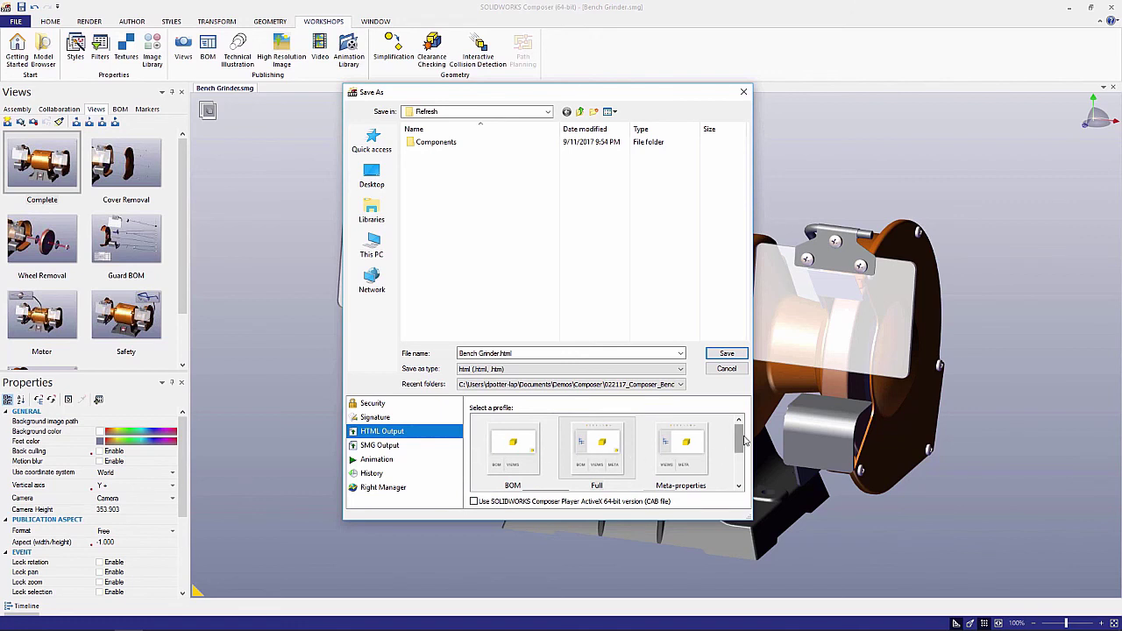
mouse_move(744, 441)
mouse_down()
mouse_move(744, 464)
mouse_move(741, 436)
mouse_up()
click(605, 455)
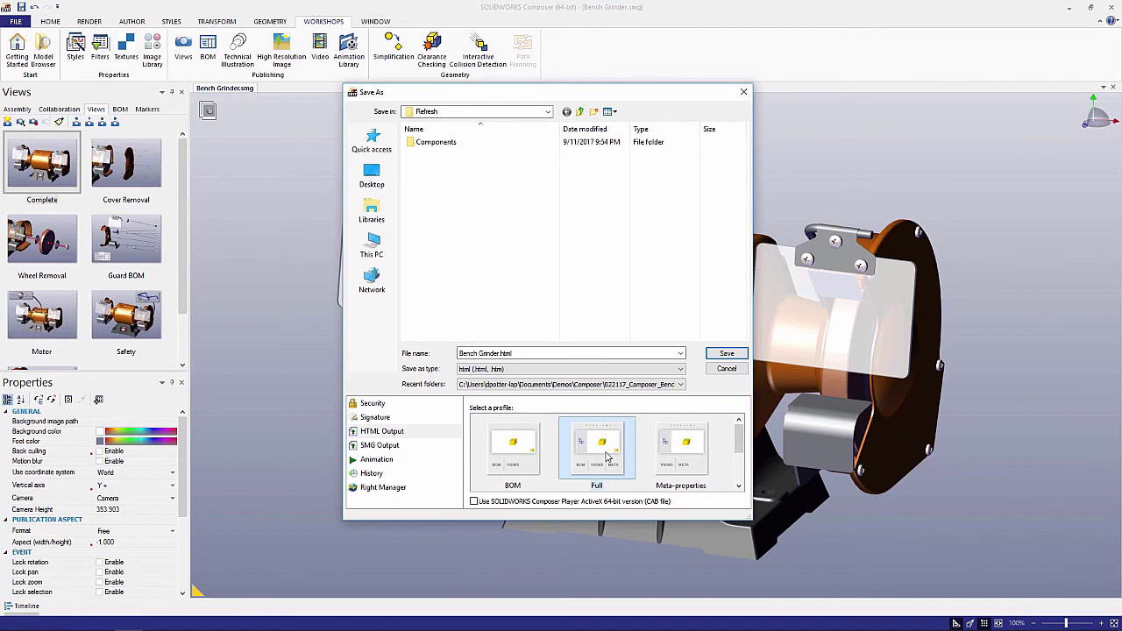
click(727, 354)
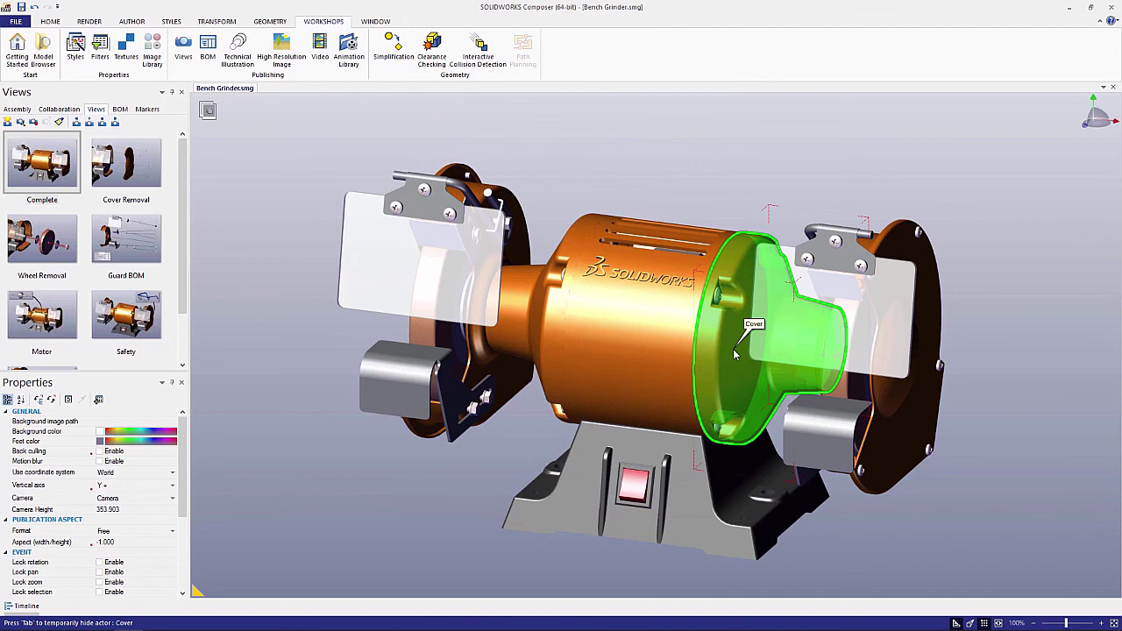
Step: Drag Bench Grinder.html from File Explorer into Internet Explorer to open it
key(Tab)
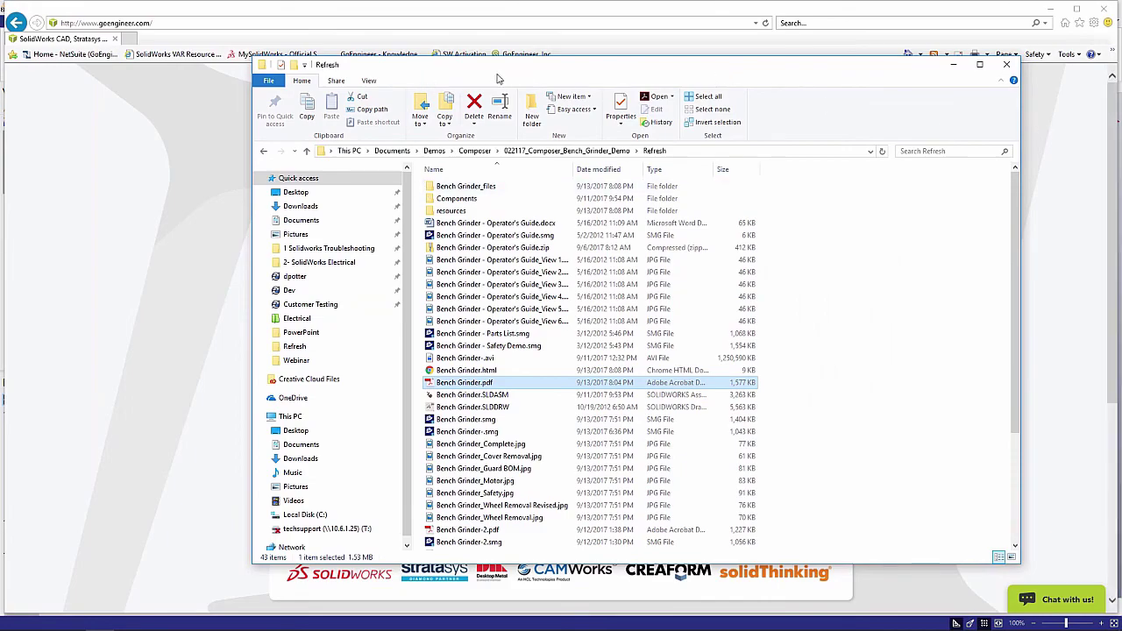
drag(494, 78, 950, 275)
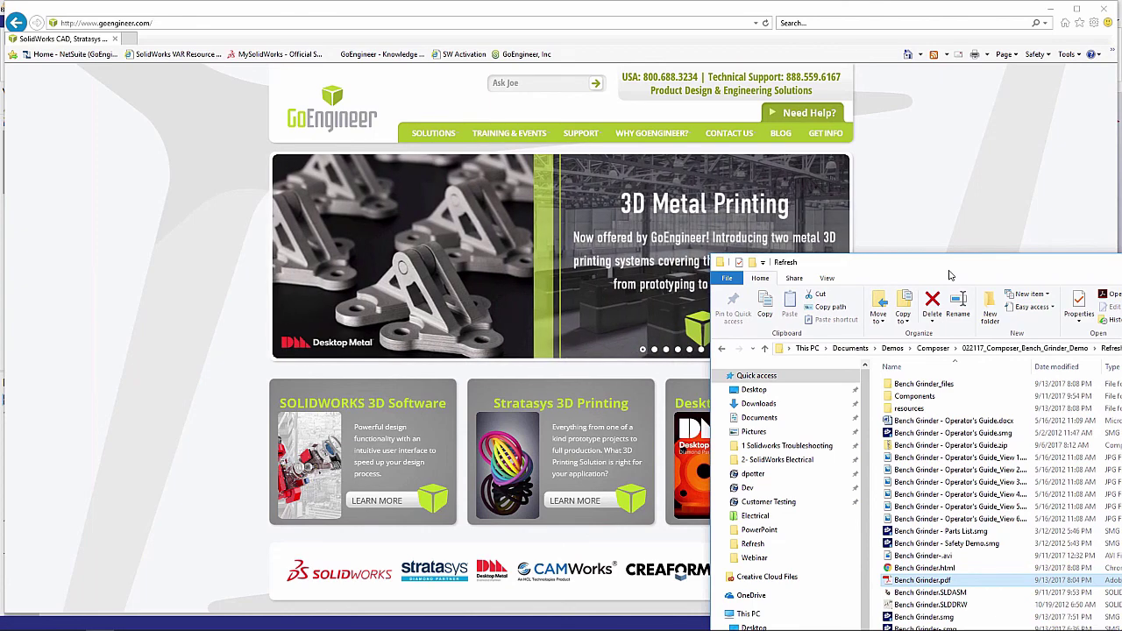
click(912, 569)
drag(912, 569, 163, 214)
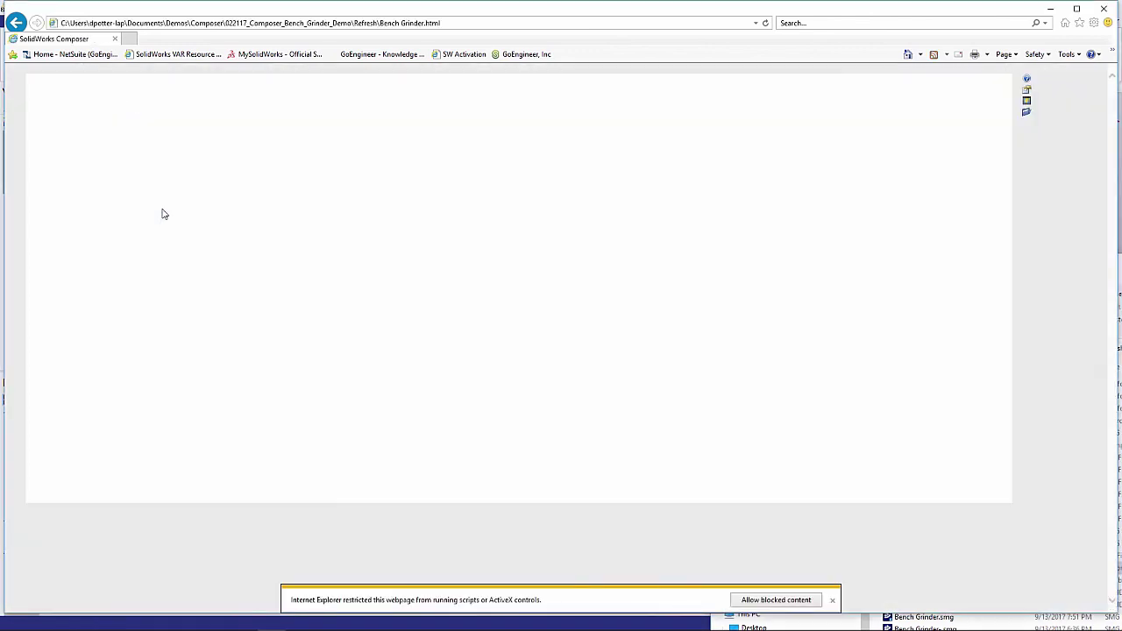
Step: Allow the page's blocked scripts and ActiveX controls in Internet Explorer
click(806, 603)
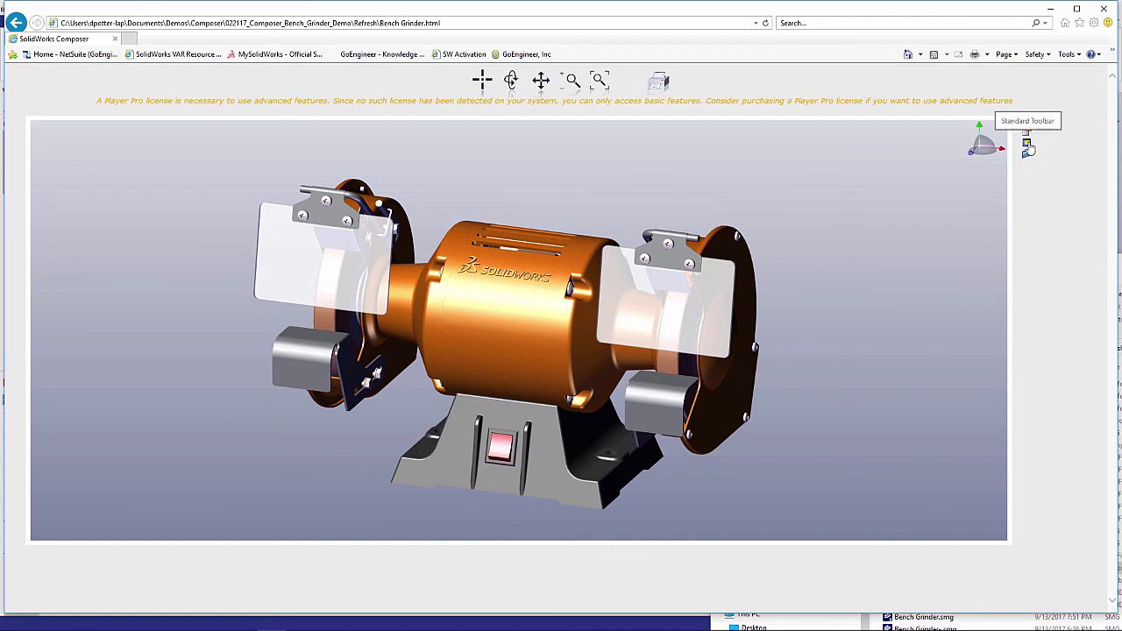
Step: Show the player's standard toolbar and Views panel, then play the Wheel Removal Revised view
click(1027, 149)
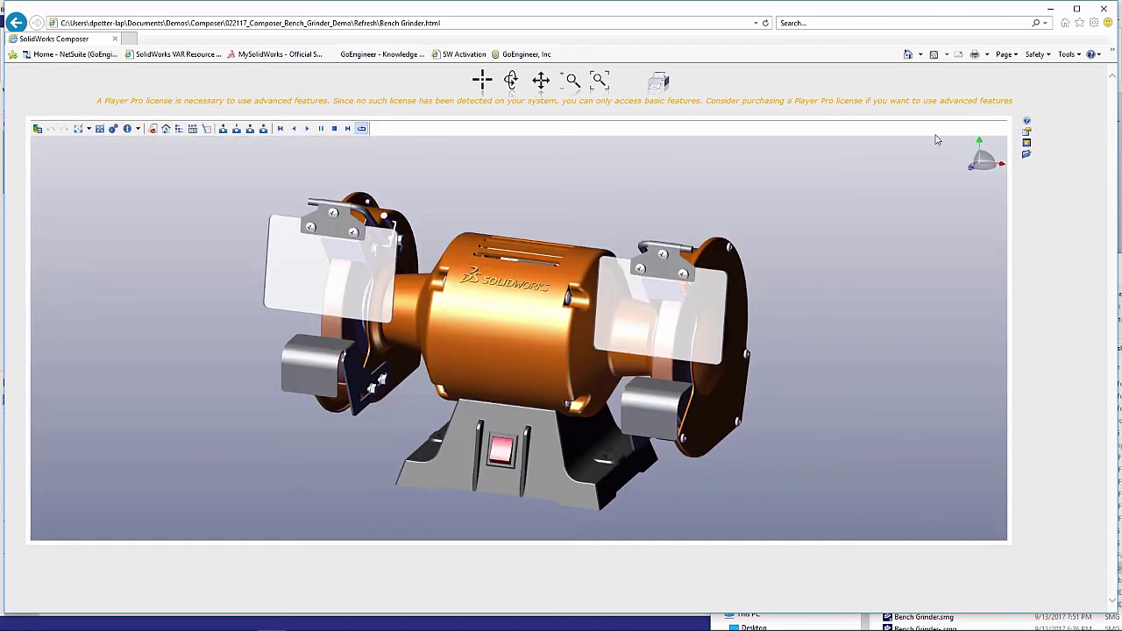
right_click(405, 132)
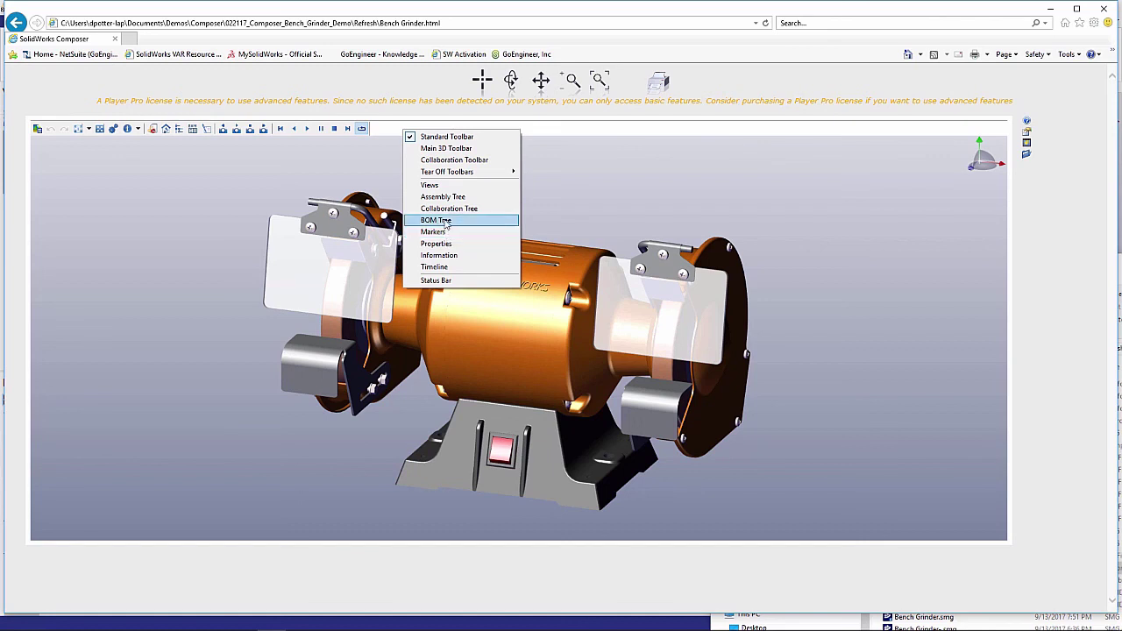
click(442, 185)
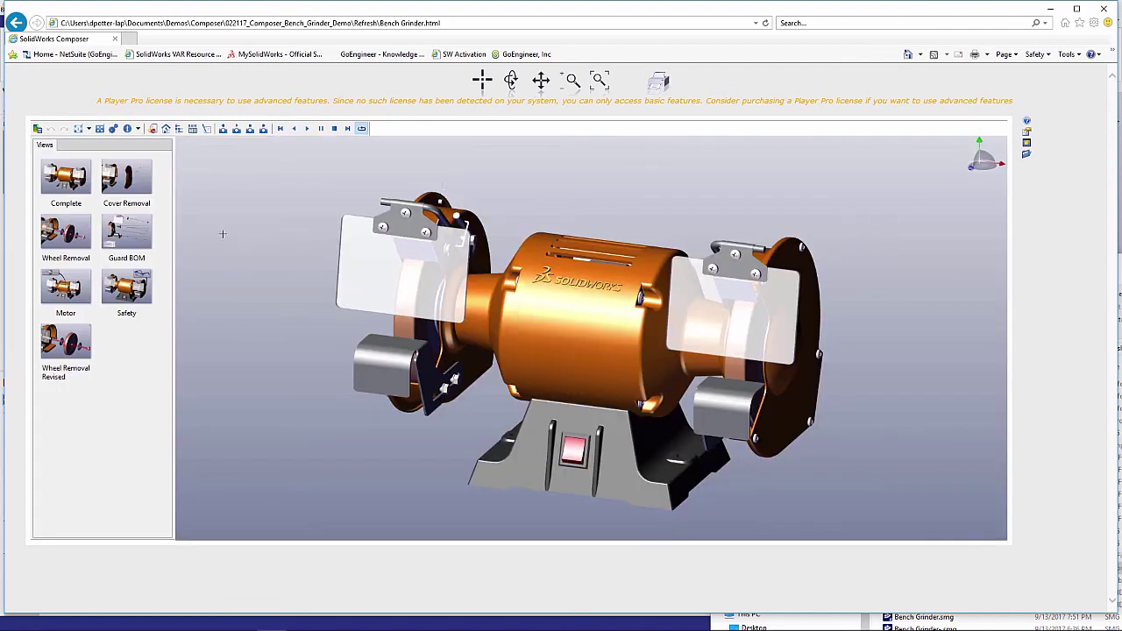
click(75, 347)
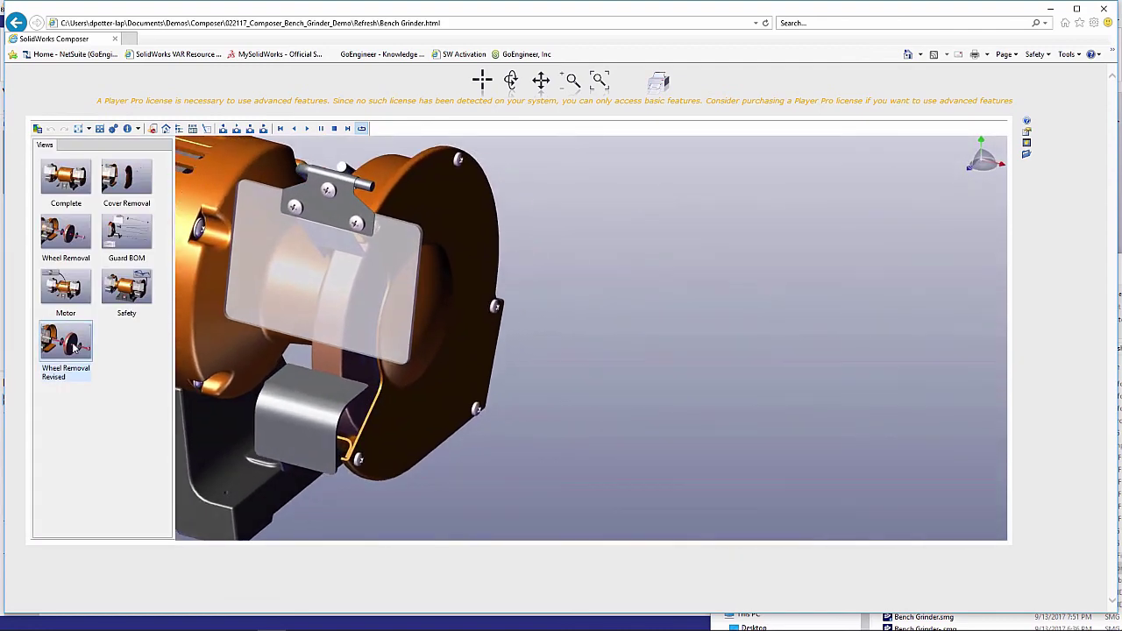